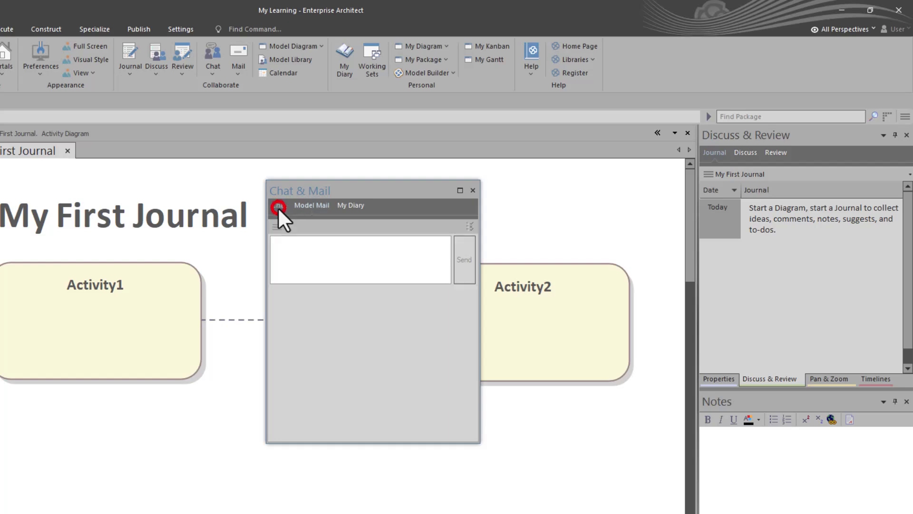
View the Model Mail, Chat and My Diary pages of the Chat & Mail window.
left_click(313, 205)
left_click(282, 205)
left_click(341, 205)
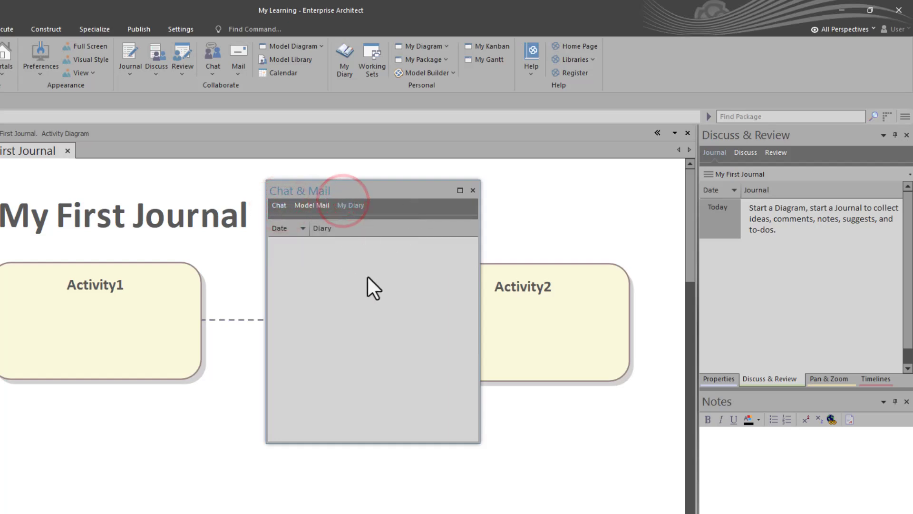
left_click(353, 265)
Open the journal for the current diagram and float the Discuss & Review window over the drawing area.
left_click(128, 73)
left_click(141, 87)
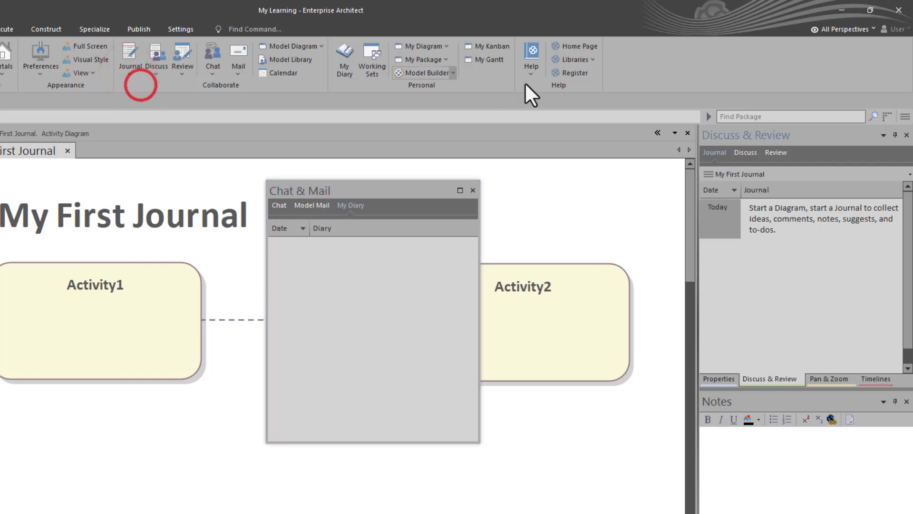
left_click_drag(737, 134, 23, 159)
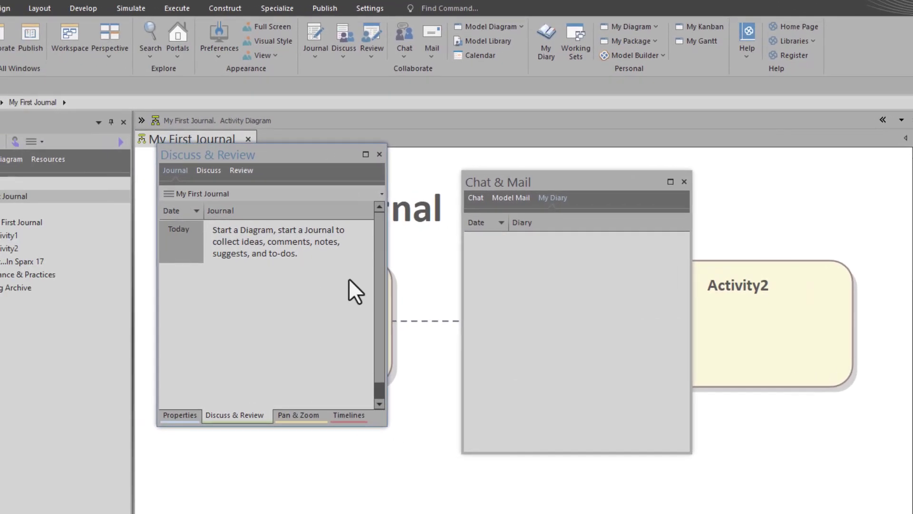
Look through the Journal, Discuss and Review pages of the floating Discuss & Review window, returning to Journal.
left_click(175, 171)
left_click(207, 170)
left_click(244, 171)
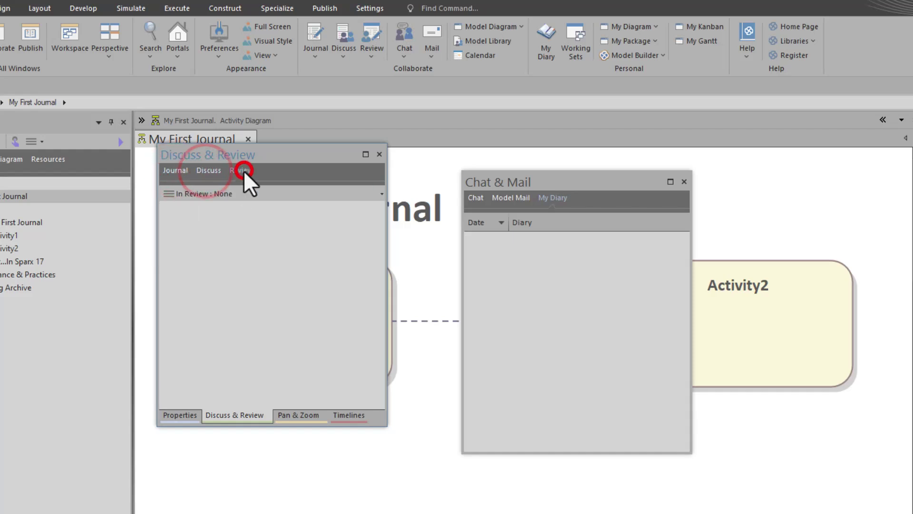
left_click(197, 170)
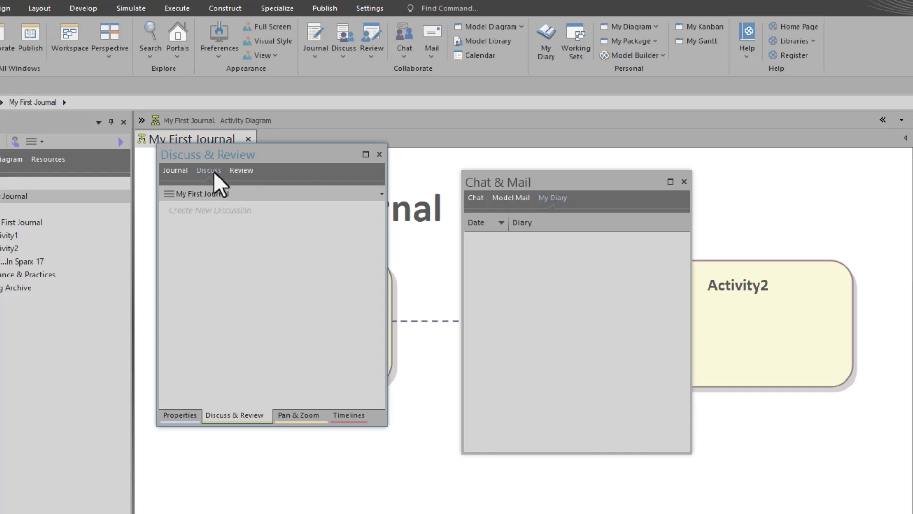
left_click(238, 170)
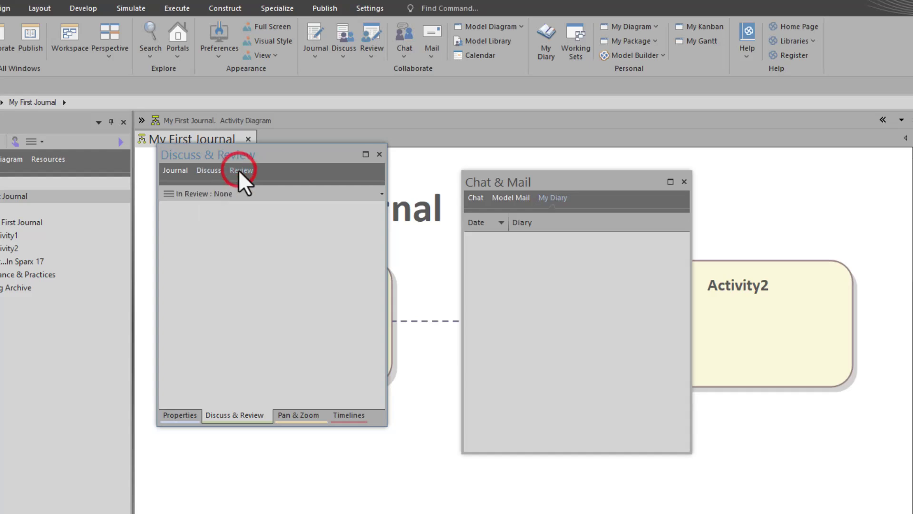
left_click(176, 170)
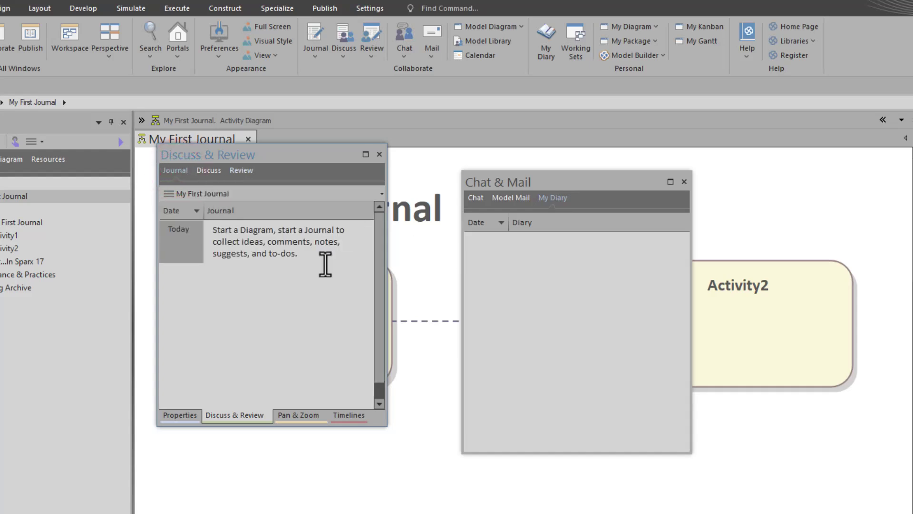
Move the floating Discuss & Review window level with the Chat & Mail window.
left_click_drag(312, 156, 317, 182)
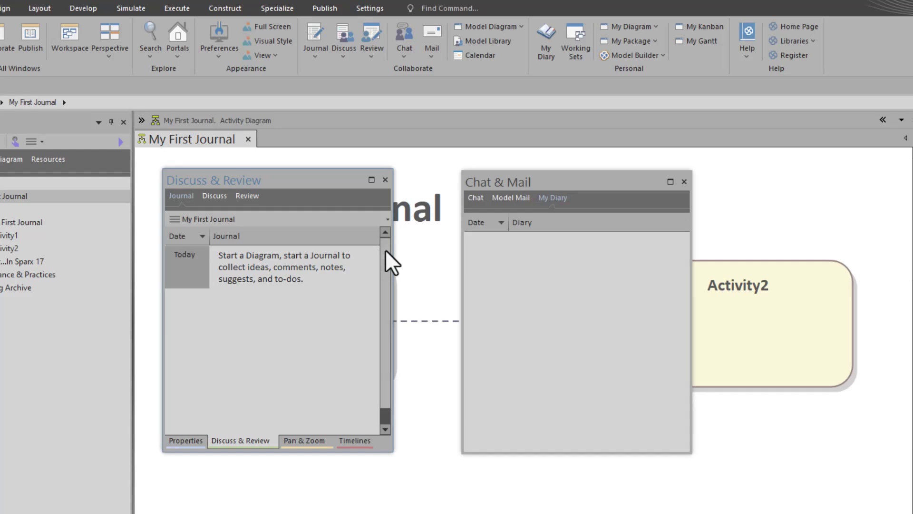
left_click(575, 182)
left_click(298, 183)
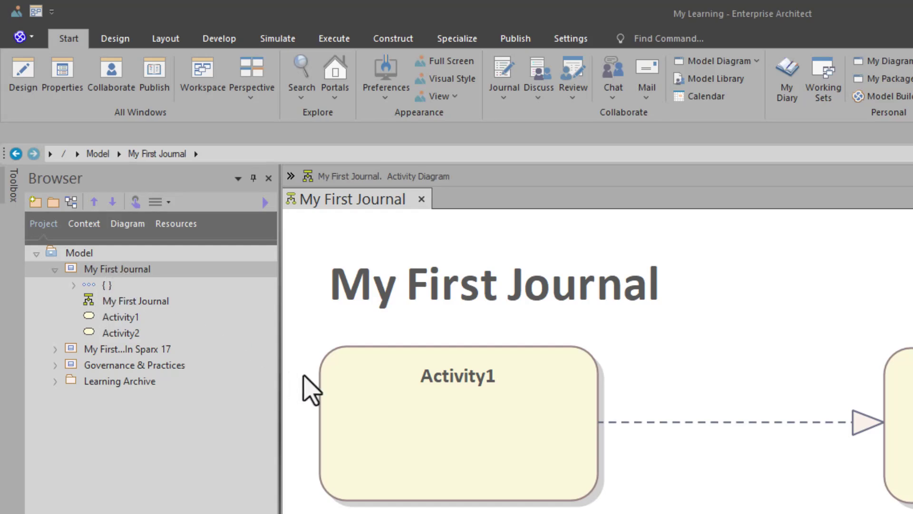
Select Activity1 and the connector to Activity2 in turn to examine the items on the diagram.
left_click(385, 392)
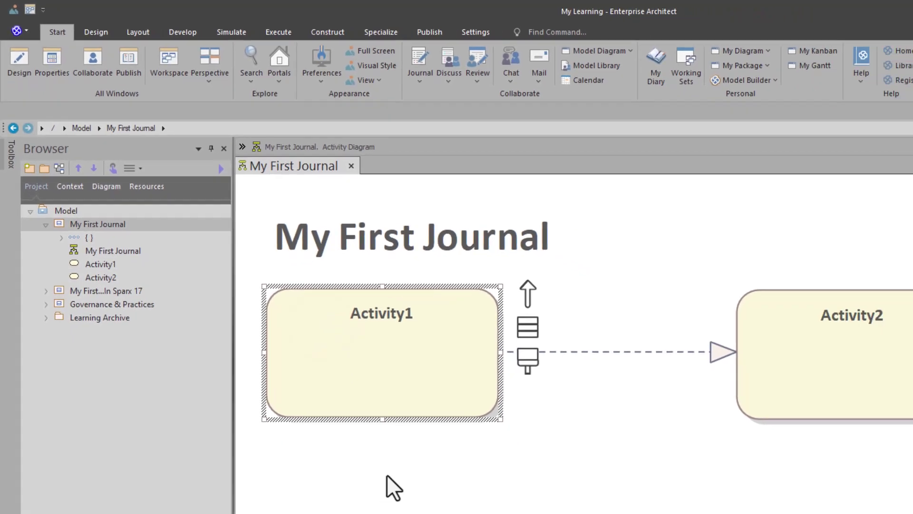
left_click(327, 402)
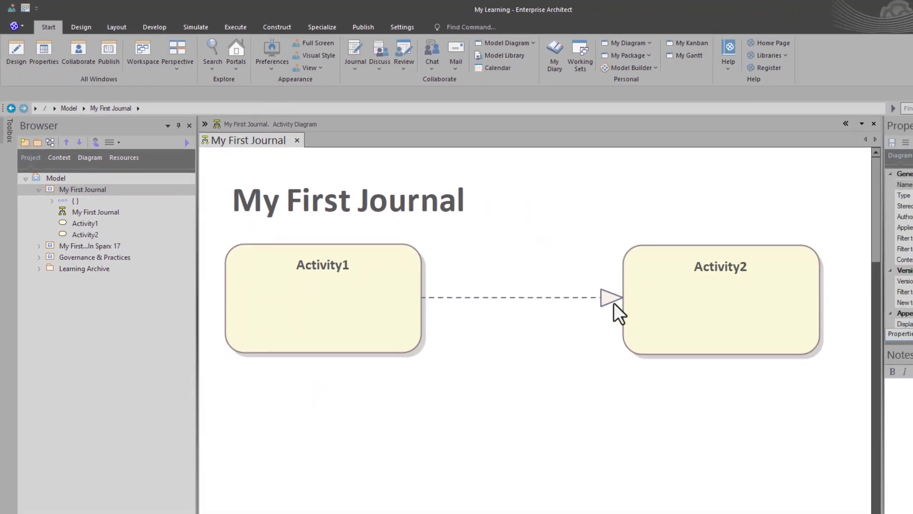
left_click(554, 296)
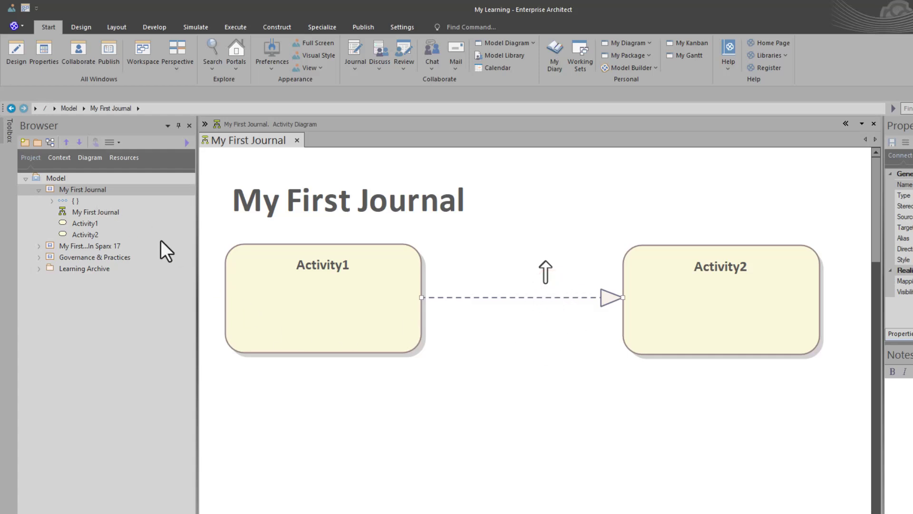
Open the journal of the My First Journal package in the project browser.
left_click(83, 190)
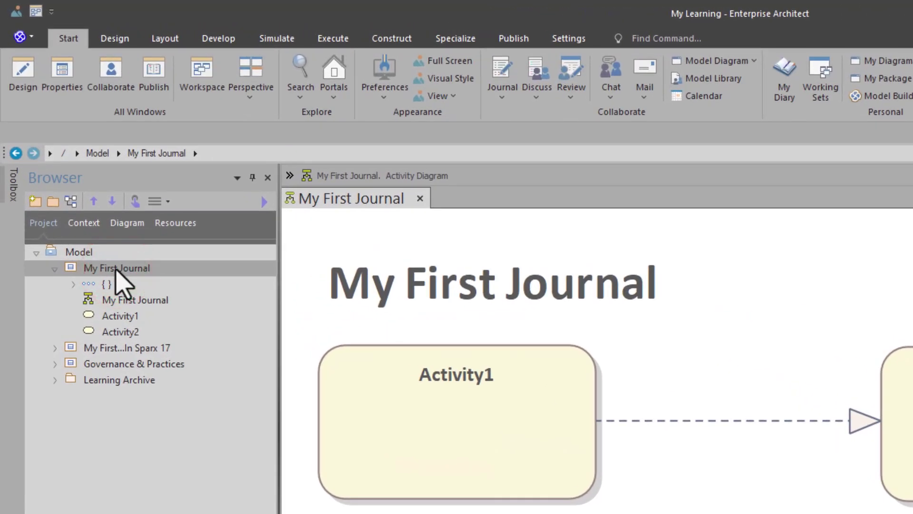
right_click(116, 270)
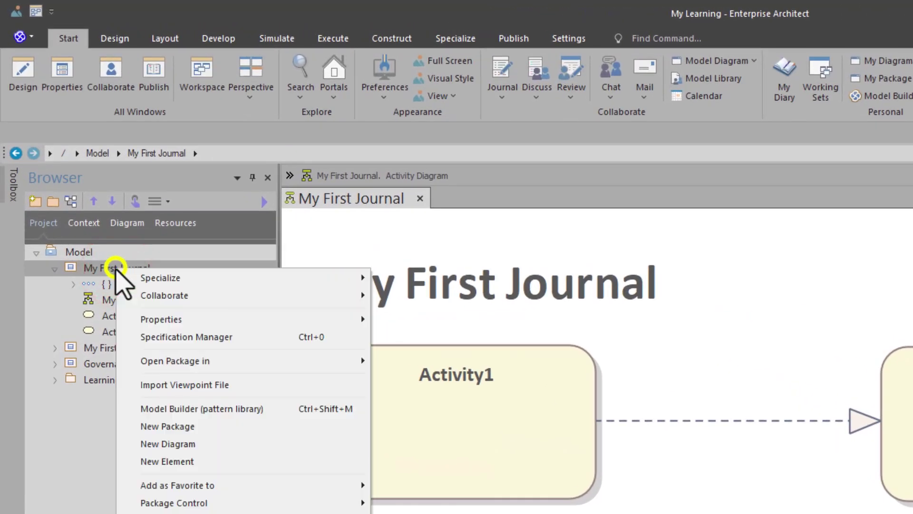
left_click(159, 294)
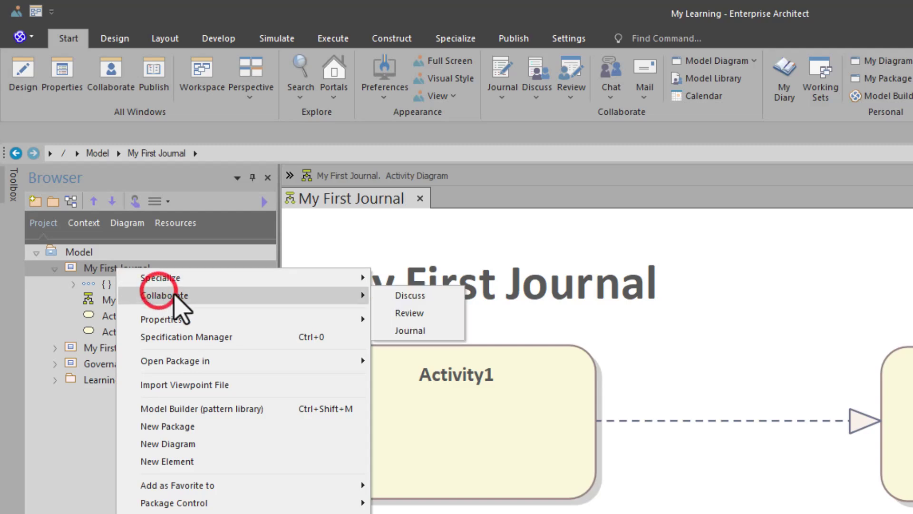
left_click(413, 329)
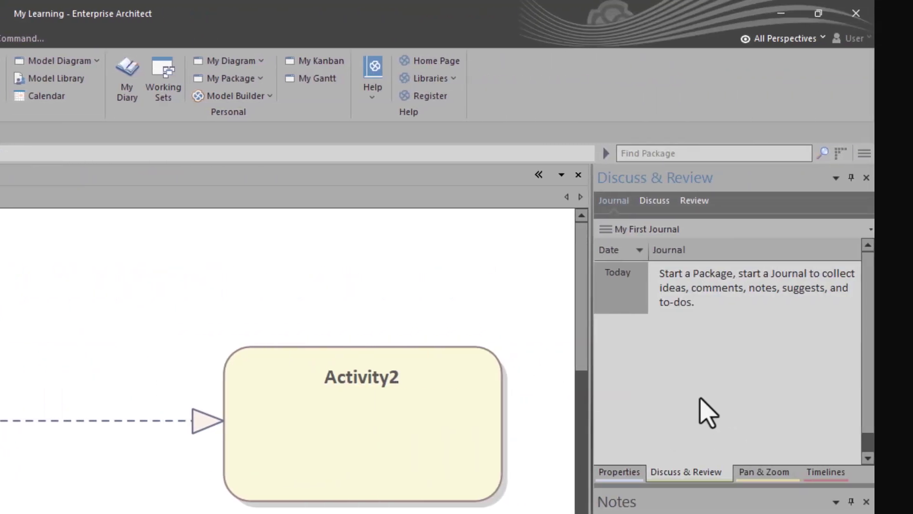
View the package's Journal, Discuss and Review pages and return to its Journal.
left_click(714, 486)
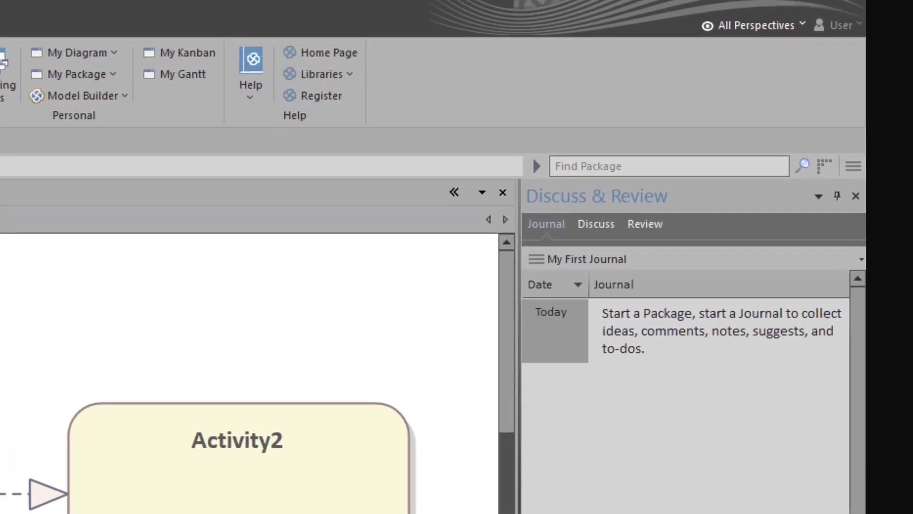
left_click(550, 224)
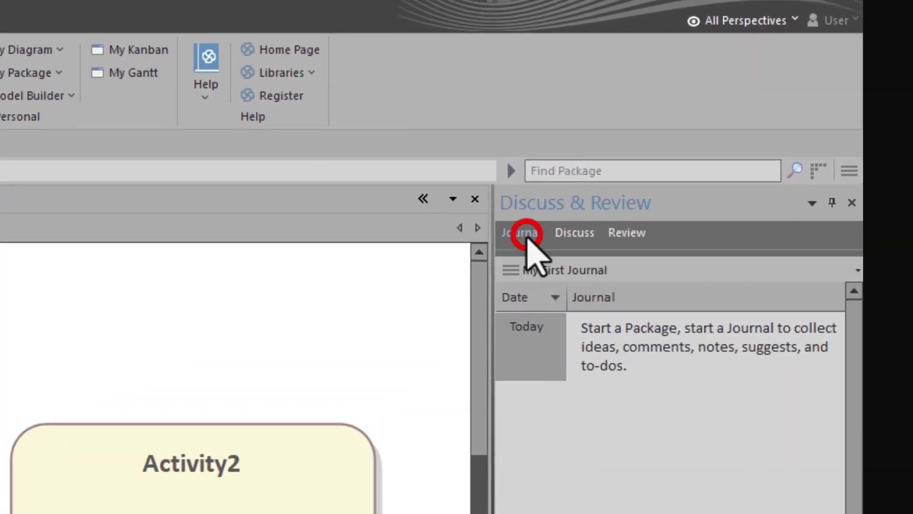
left_click(570, 233)
left_click(627, 232)
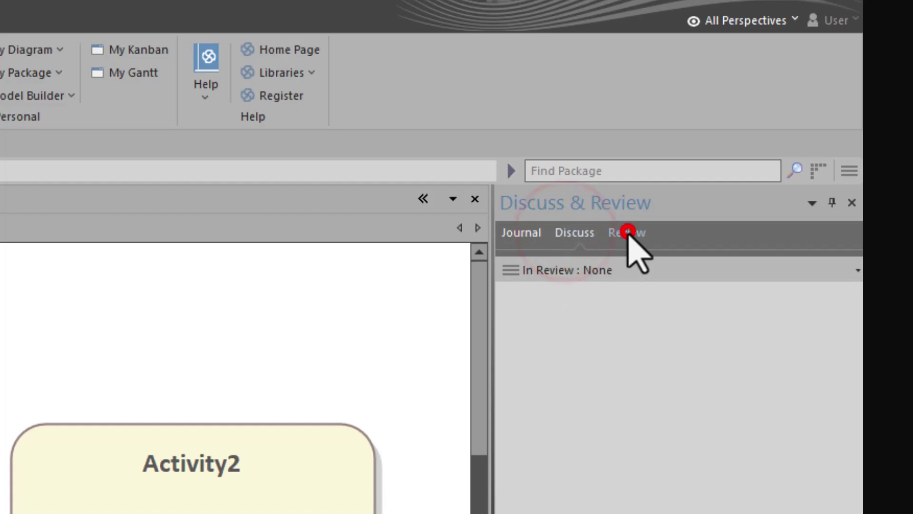
left_click(518, 234)
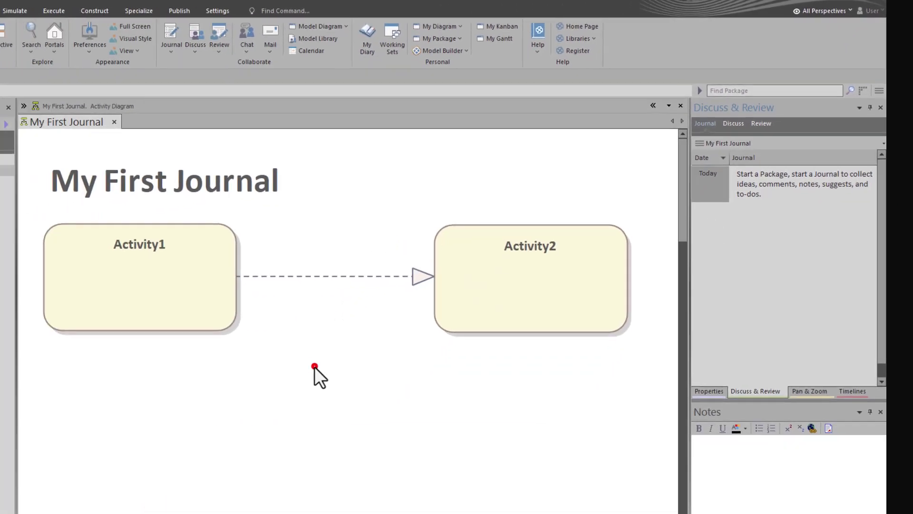
Show the journal of the My First Journal diagram and that of the Activity1 element.
left_click(315, 366)
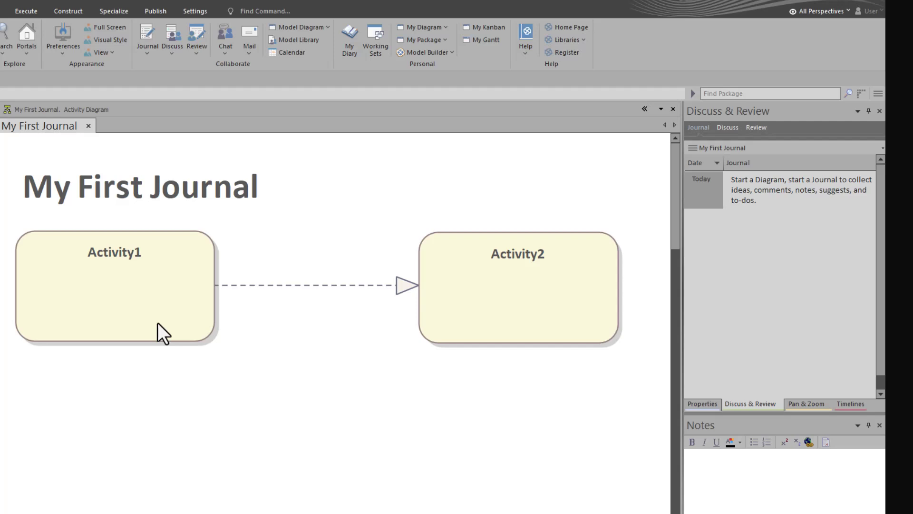
left_click(157, 321)
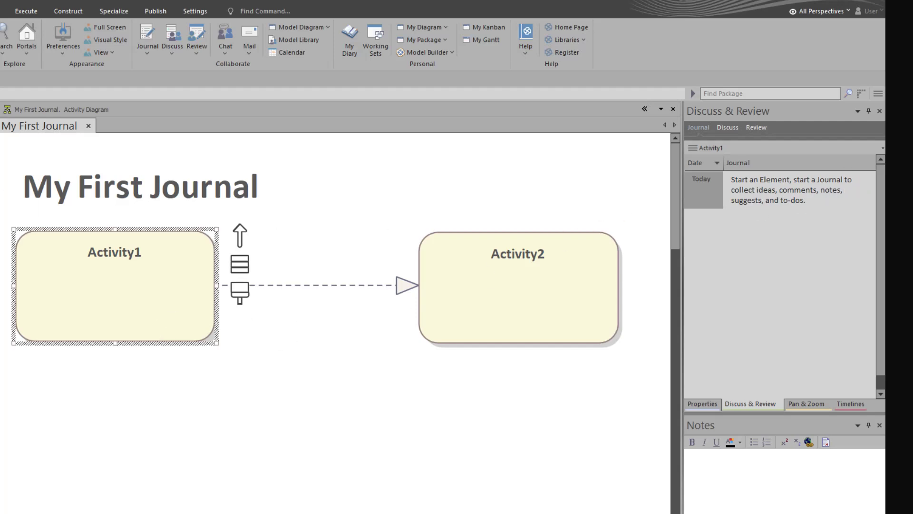
left_click(111, 299)
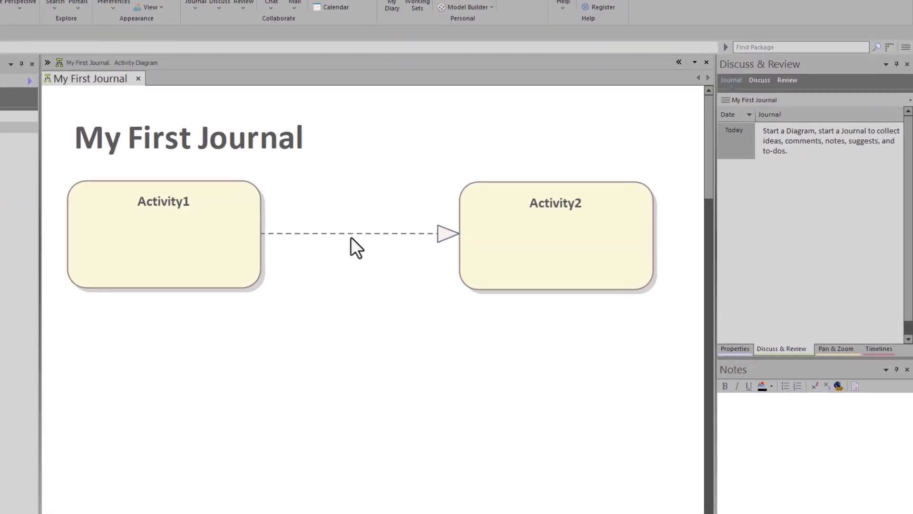
Check whether the connector between the activities has a journal, and compare it with the journals of Activity1 and Activity2.
left_click(346, 233)
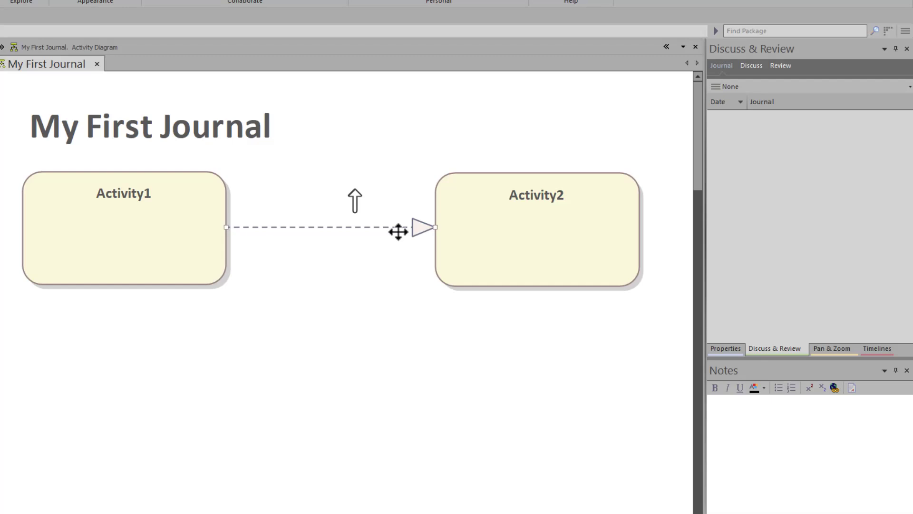
left_click(747, 146)
left_click(732, 176)
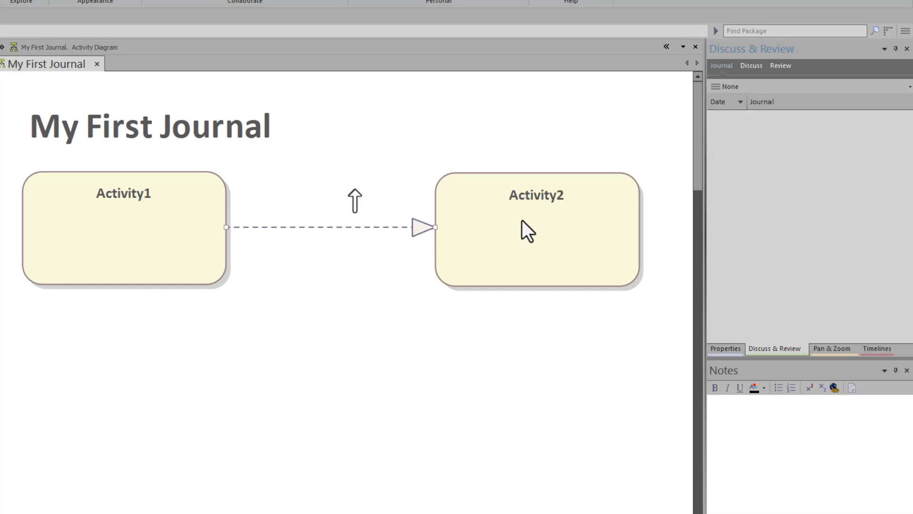
left_click(172, 246)
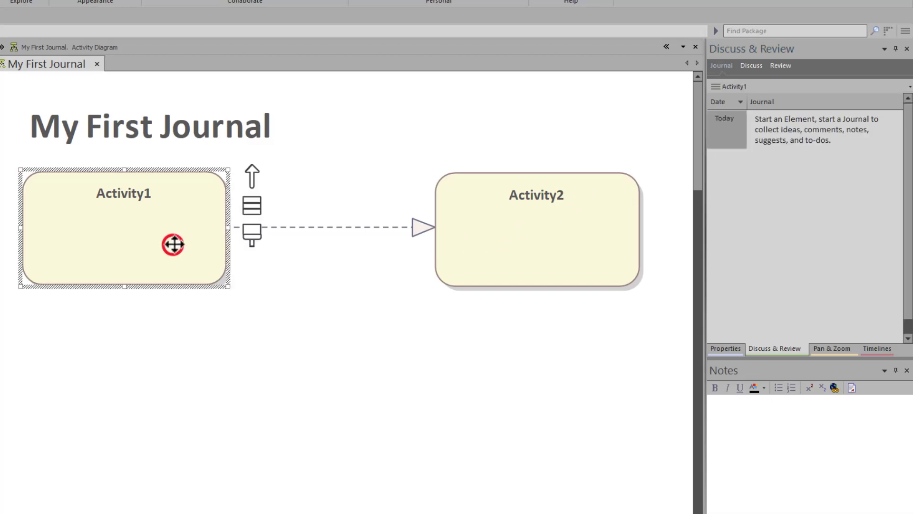
left_click(476, 230)
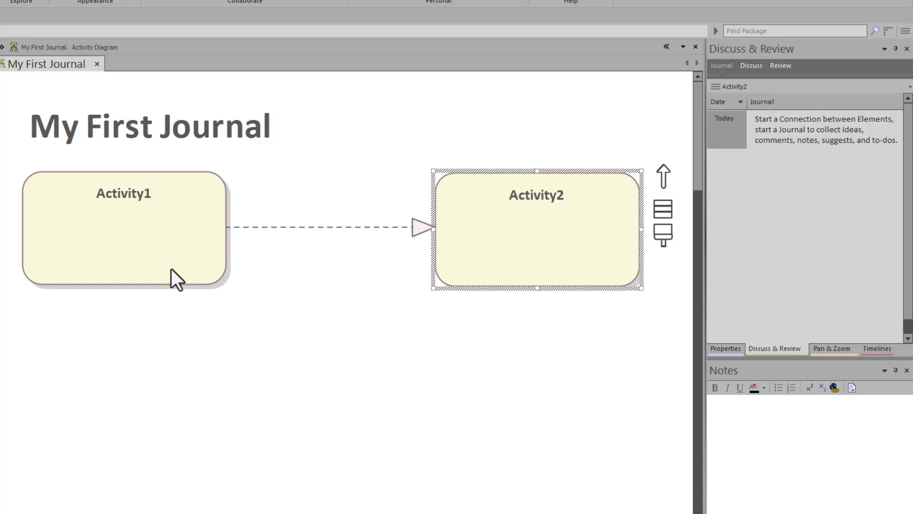
Draw a dashed open-arrow connector from Activity1 to Activity2 and place it below the existing connector.
left_click(199, 254)
left_click_drag(253, 181, 463, 249)
left_click(485, 283)
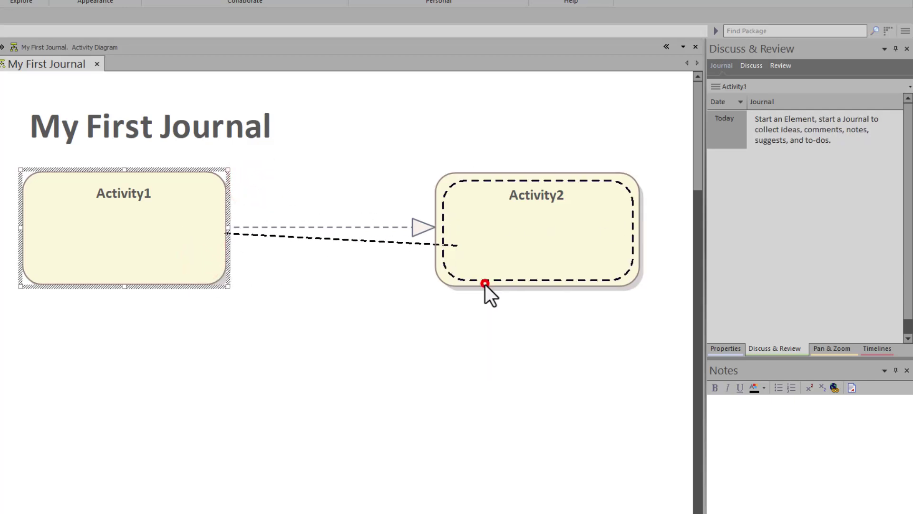
left_click_drag(381, 226, 387, 255)
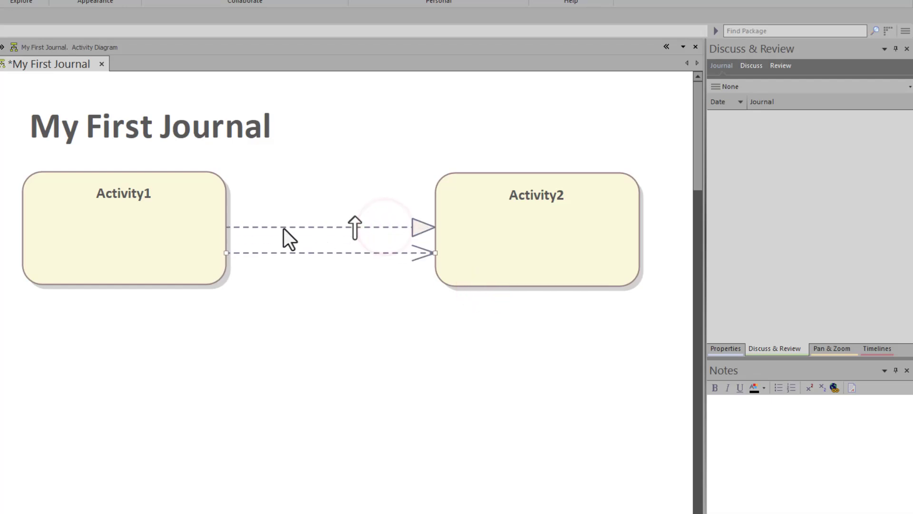
Place the text cursor in Activity2's journal entry, and open My Diary.
left_click(533, 217)
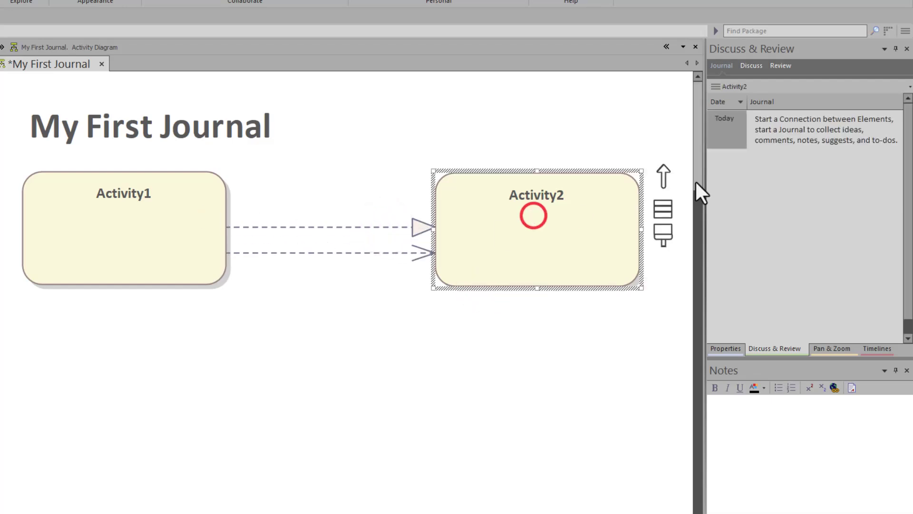
left_click(775, 138)
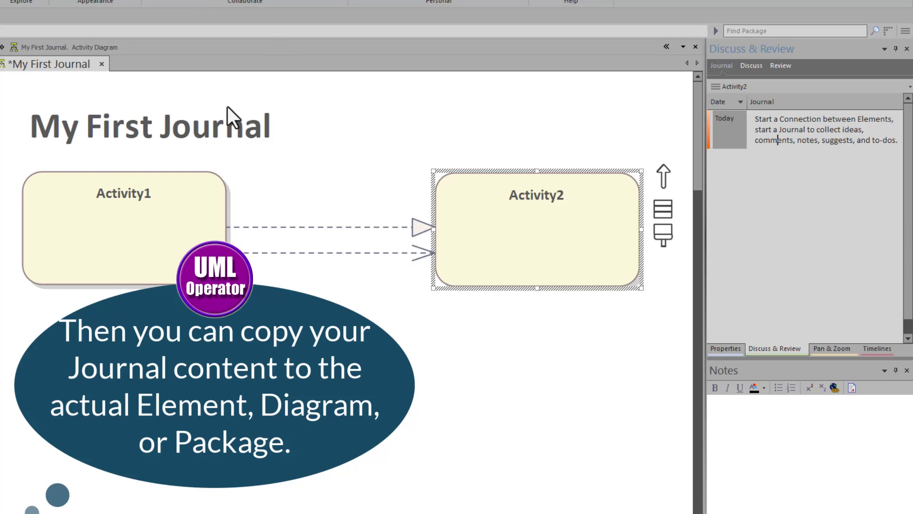
left_click(389, 19)
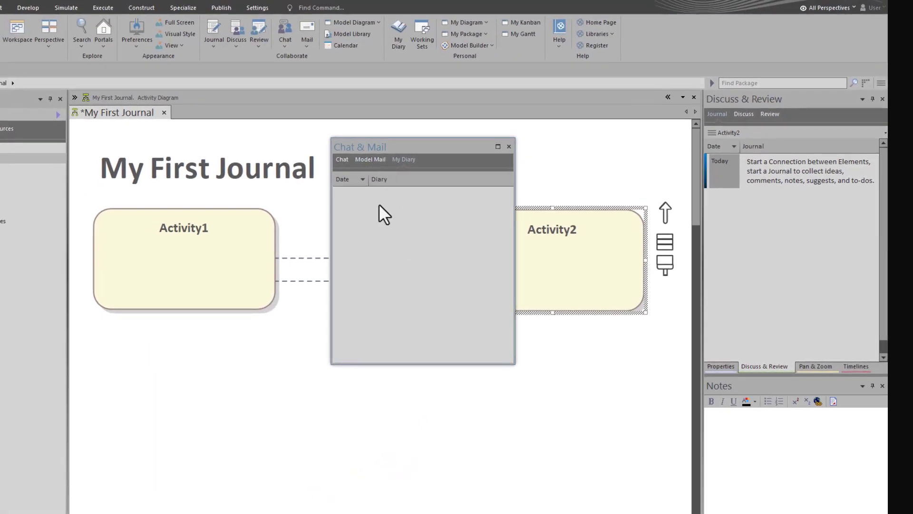
Close the Chat & Mail and Discuss & Review windows and show Activity2's properties.
left_click(509, 147)
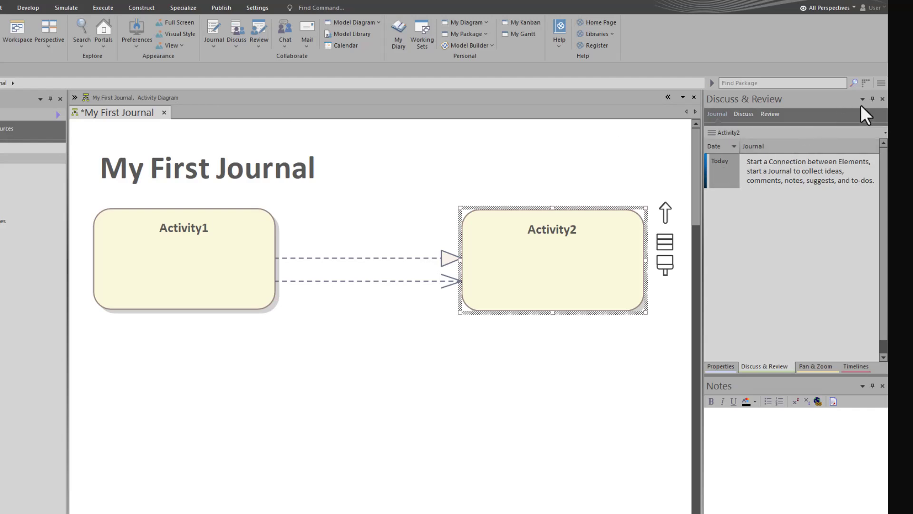
left_click(882, 99)
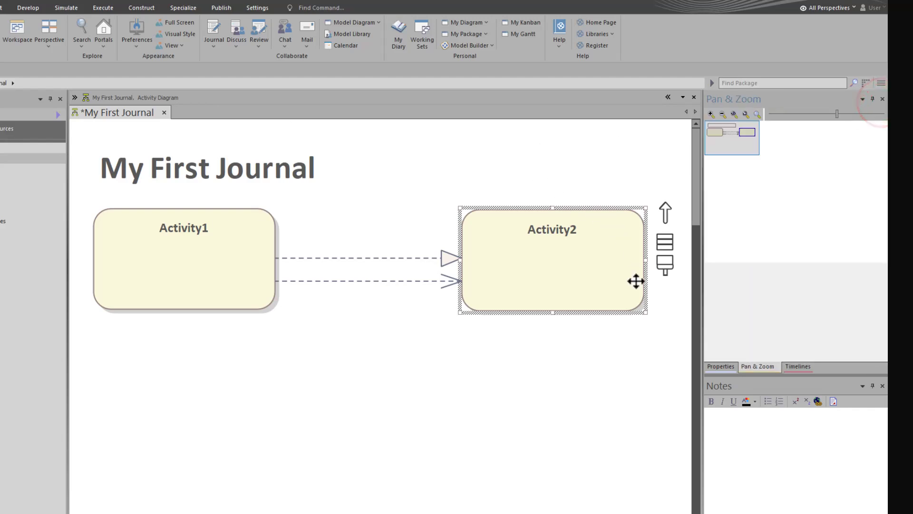
left_click(715, 366)
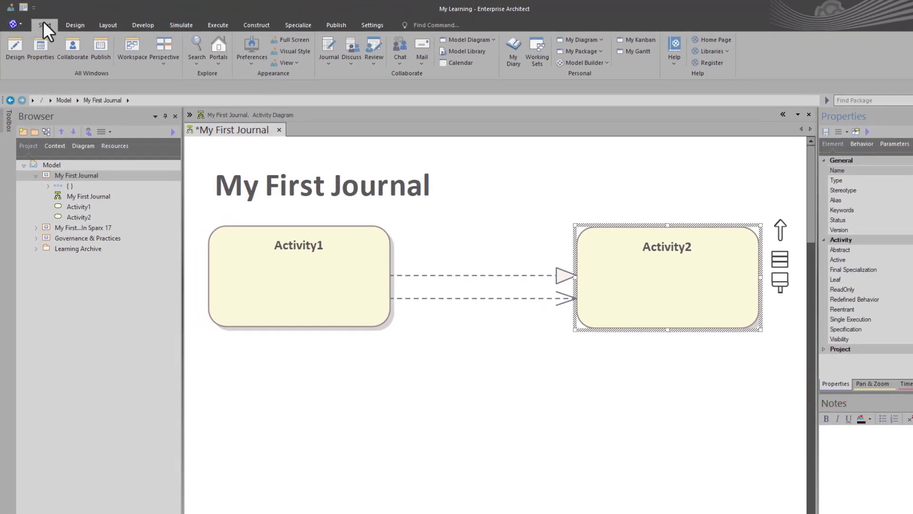
Open the Journal view of the Discuss & Review window for Activity2.
left_click(45, 22)
left_click(331, 64)
left_click(338, 74)
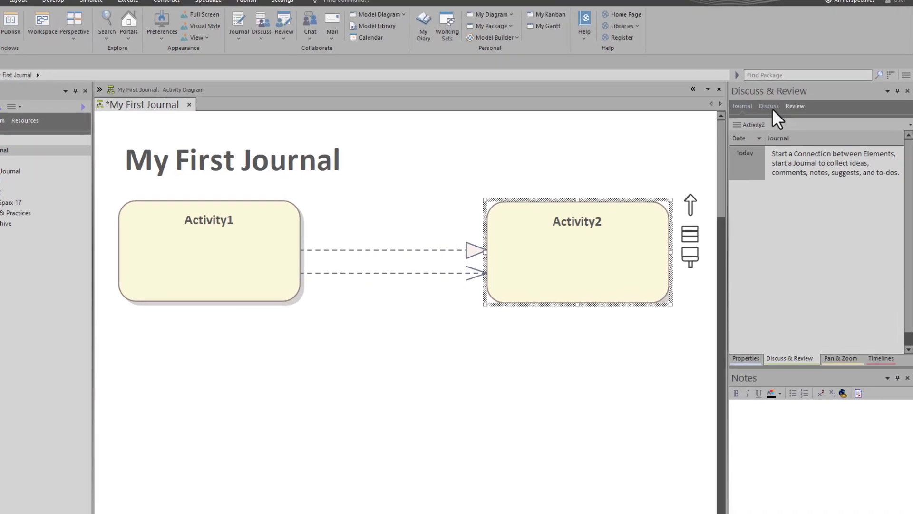
Look at Activity2's discussion and review views, and return to its journal.
left_click(782, 119)
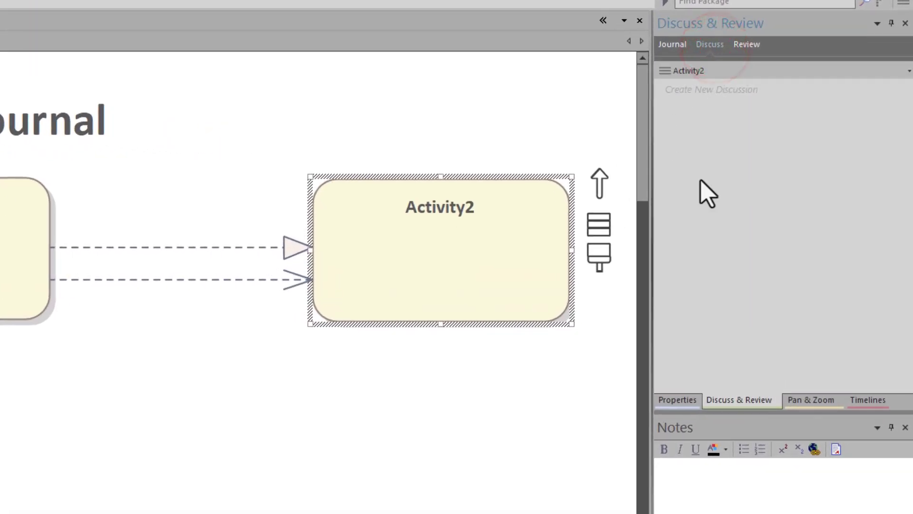
left_click(741, 44)
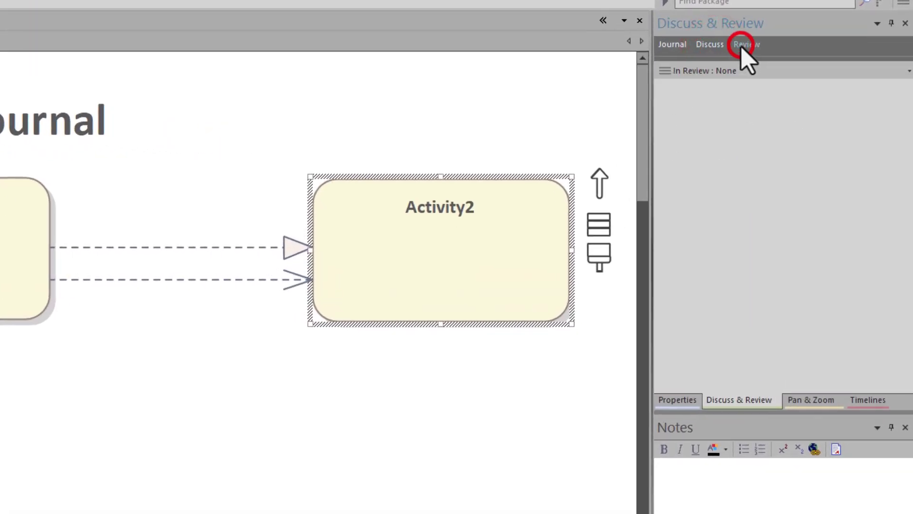
left_click(710, 46)
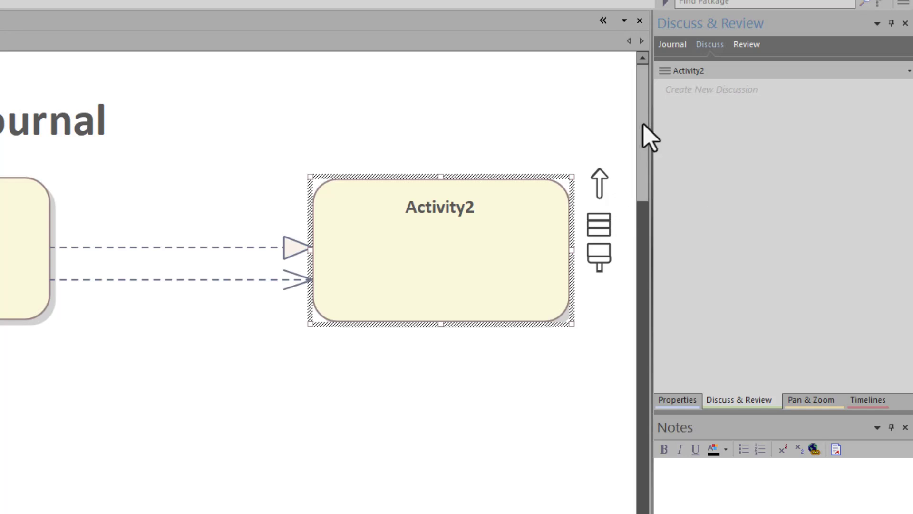
left_click(673, 44)
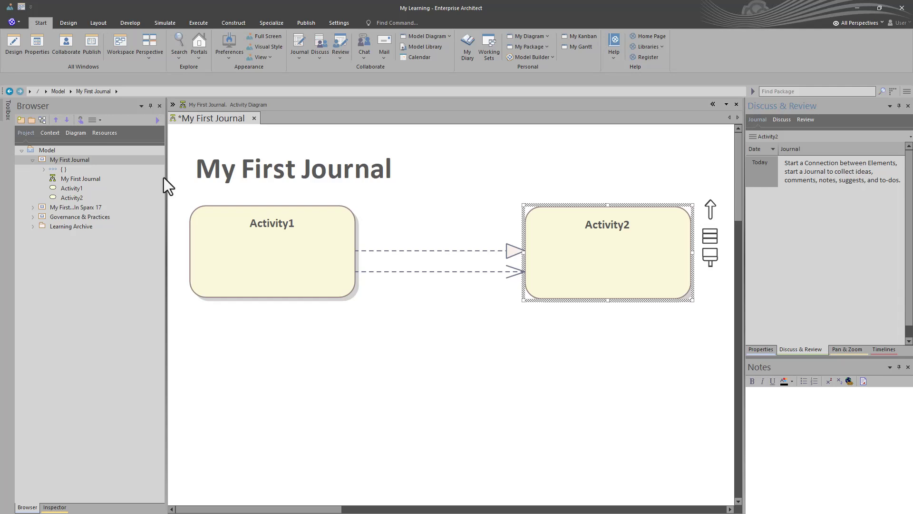
Deselect Activity2 and open the Journal History.
left_click(469, 305)
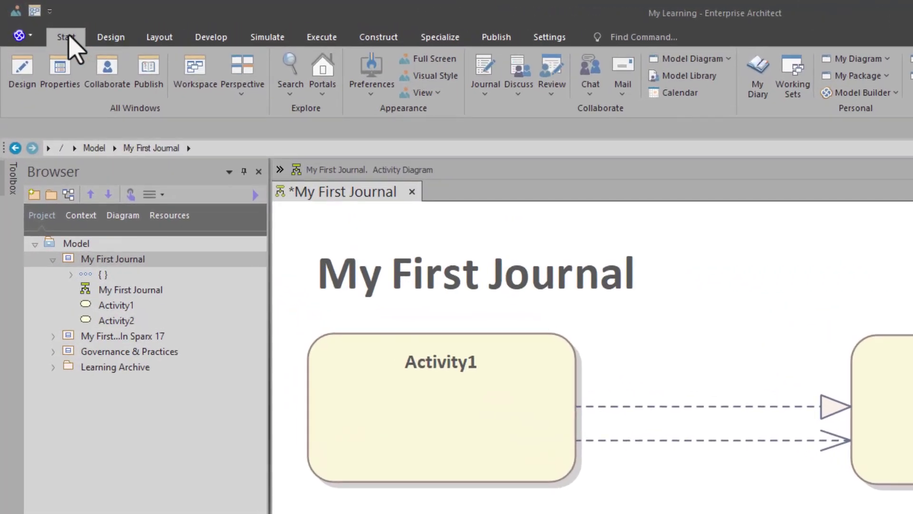
left_click(482, 97)
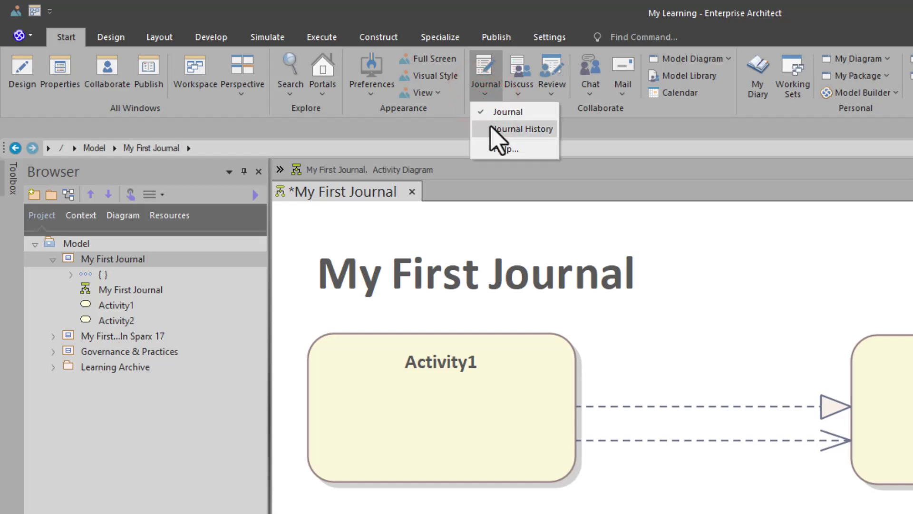
left_click(503, 135)
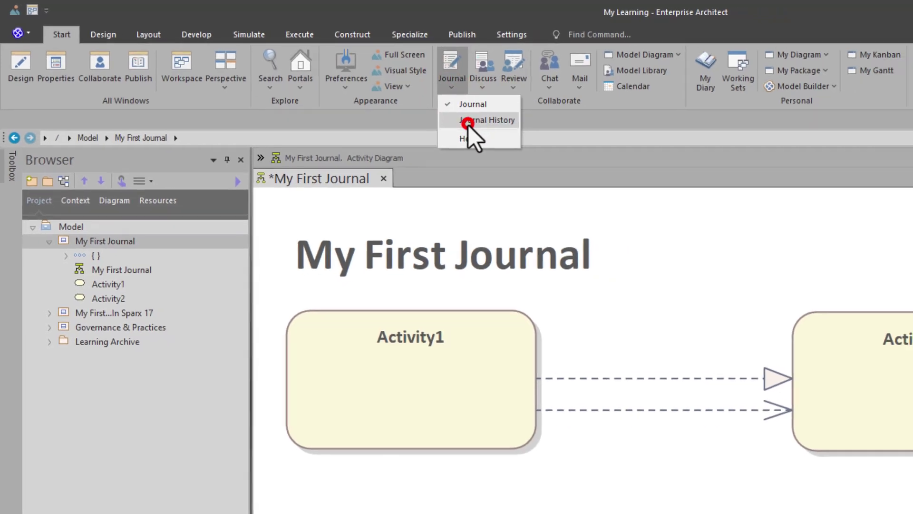
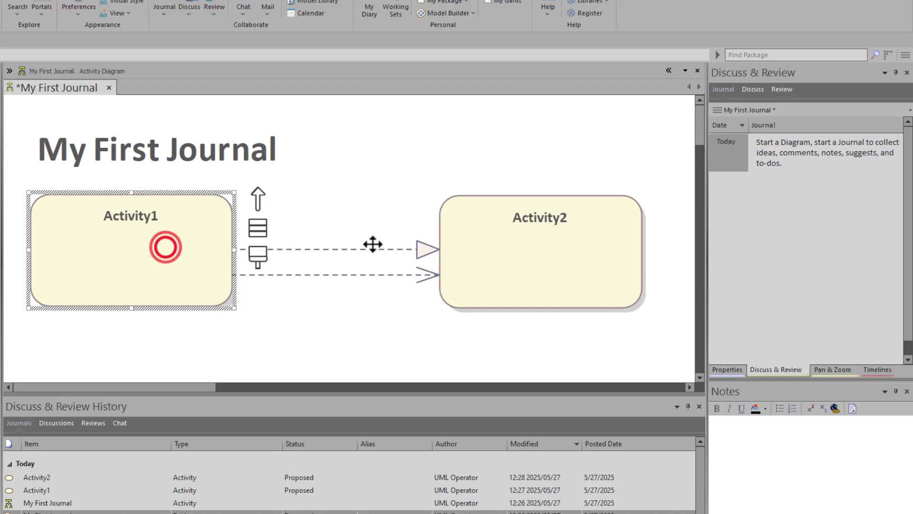
Select Activity1's entry in the journal history, leaving its properties dialog without changes.
left_click(509, 245)
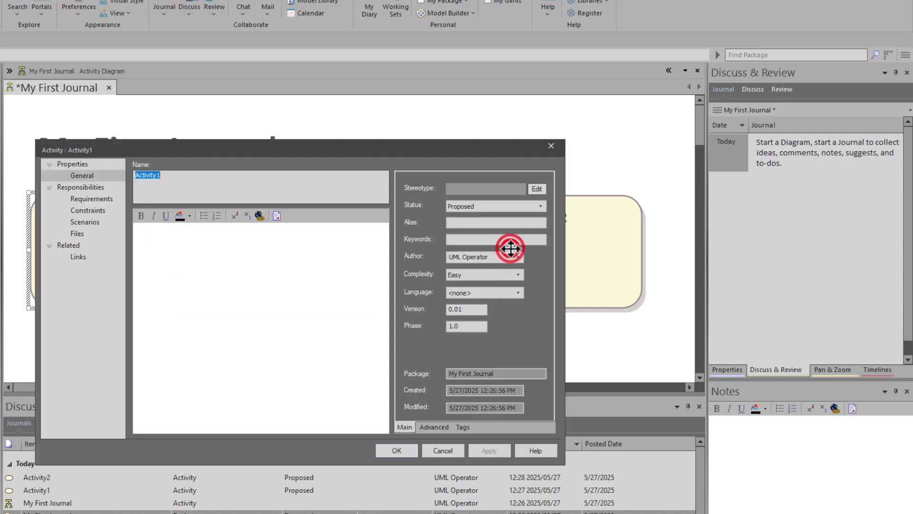
left_click(437, 450)
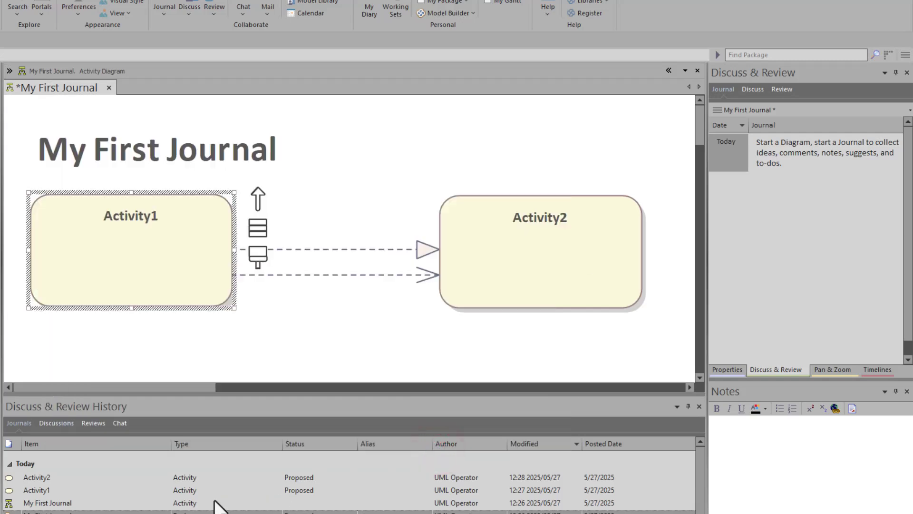
left_click(204, 489)
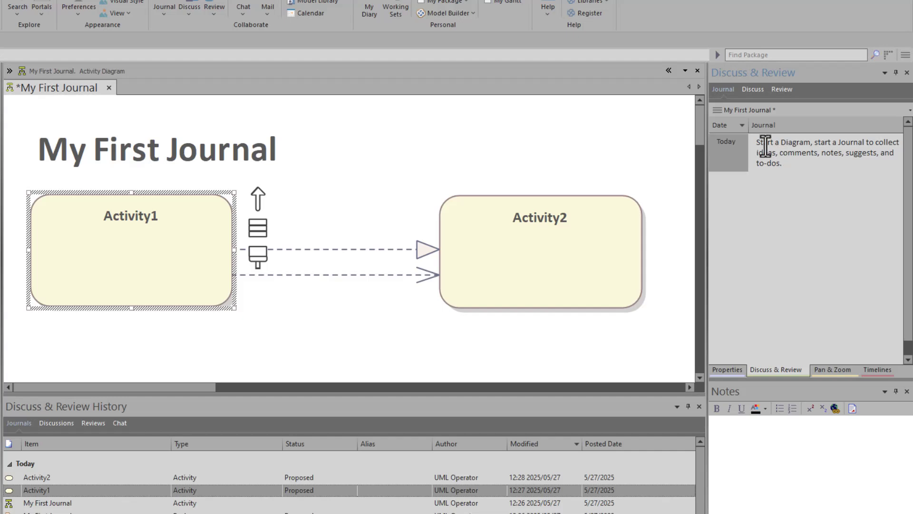
Unpin the My First Journal diagram's journal and check that the journal follows the selection, starting with Activity2.
left_click(721, 87)
left_click(716, 110)
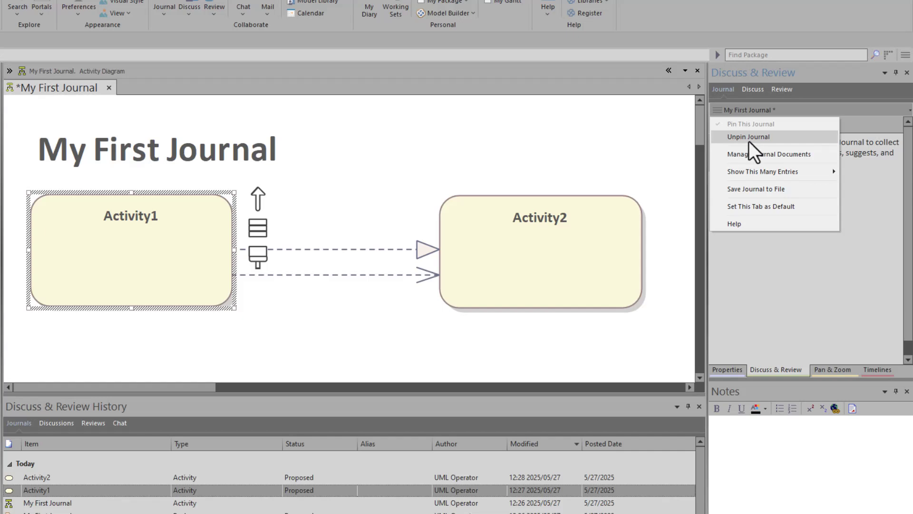
left_click(766, 139)
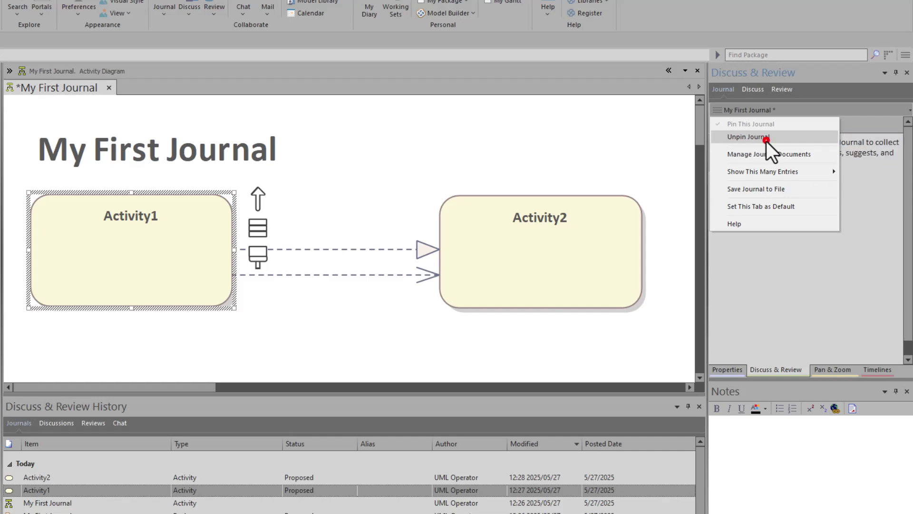
left_click(567, 257)
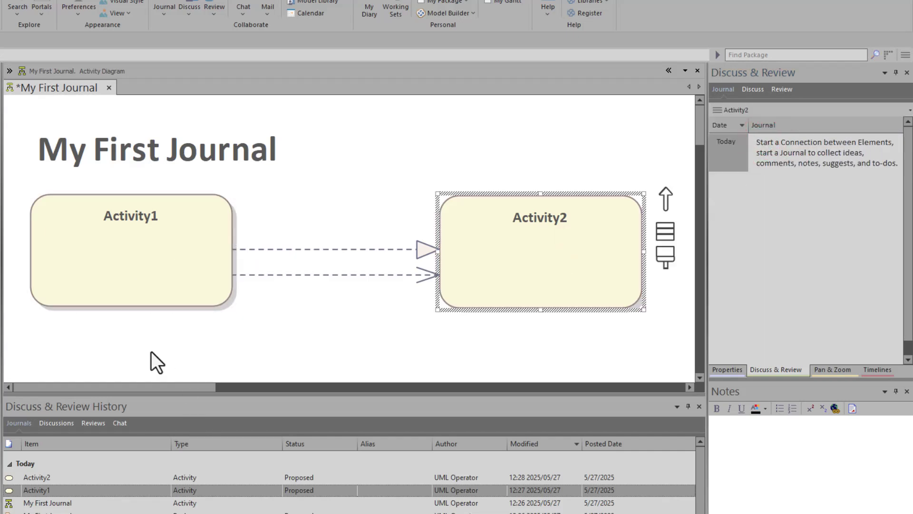
left_click(324, 198)
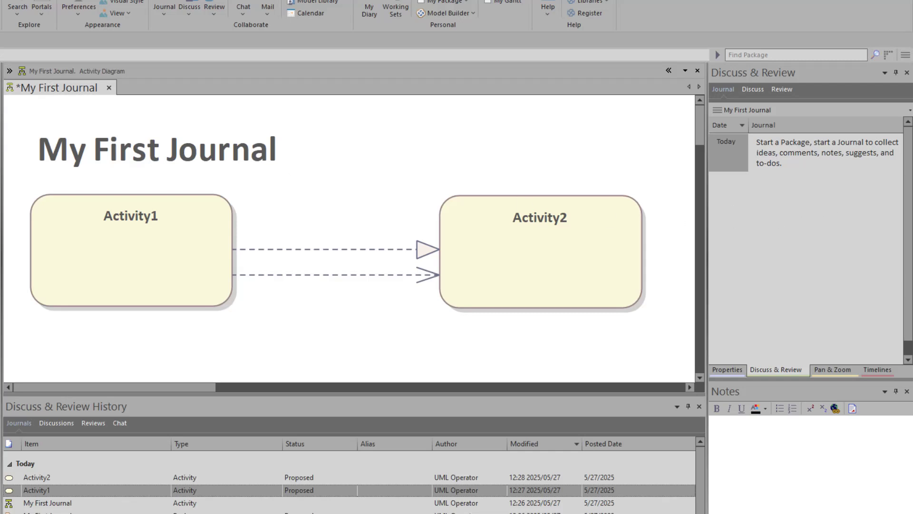
Examine the My First Journal options for pinning, managing documents, limiting the number of entries and saving to file.
left_click(716, 110)
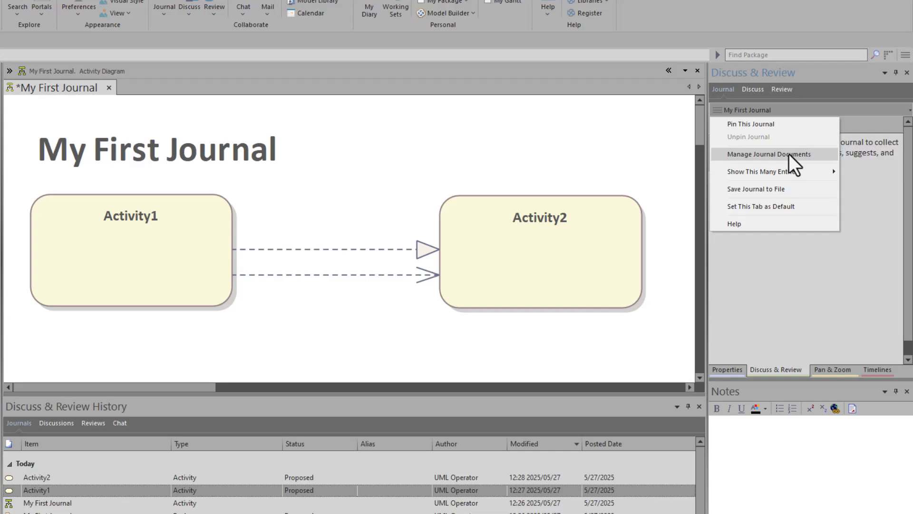
mouse_move(773, 173)
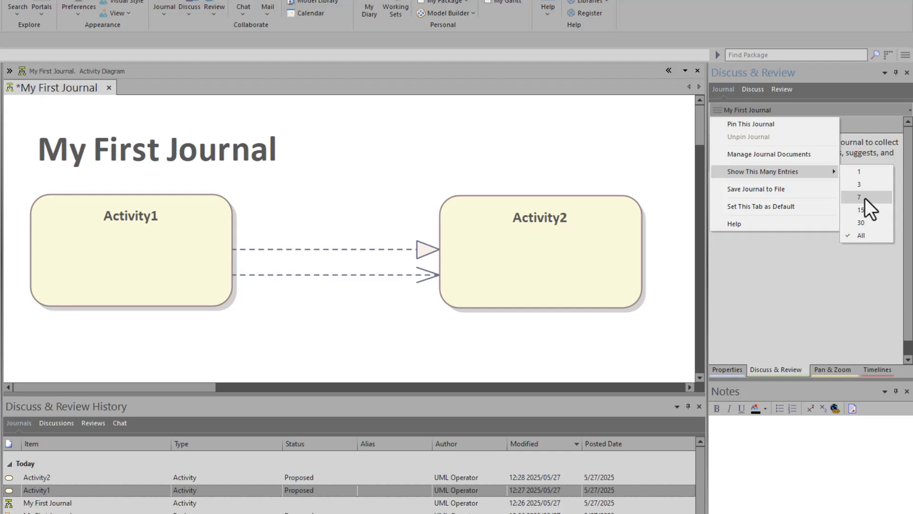
left_click(798, 274)
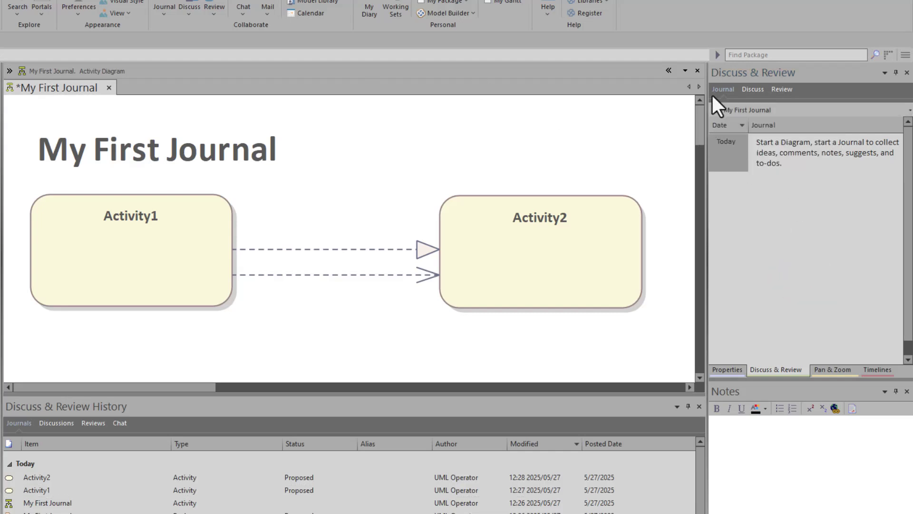
left_click(714, 110)
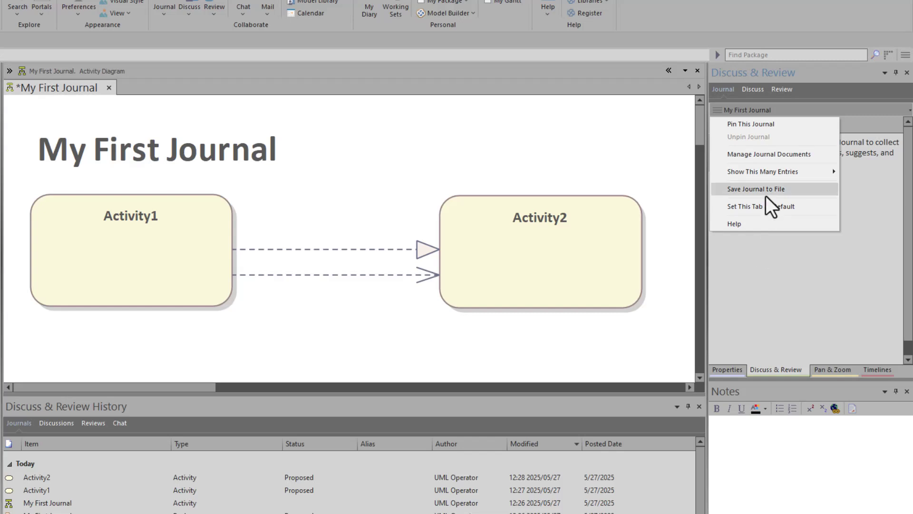
left_click(763, 258)
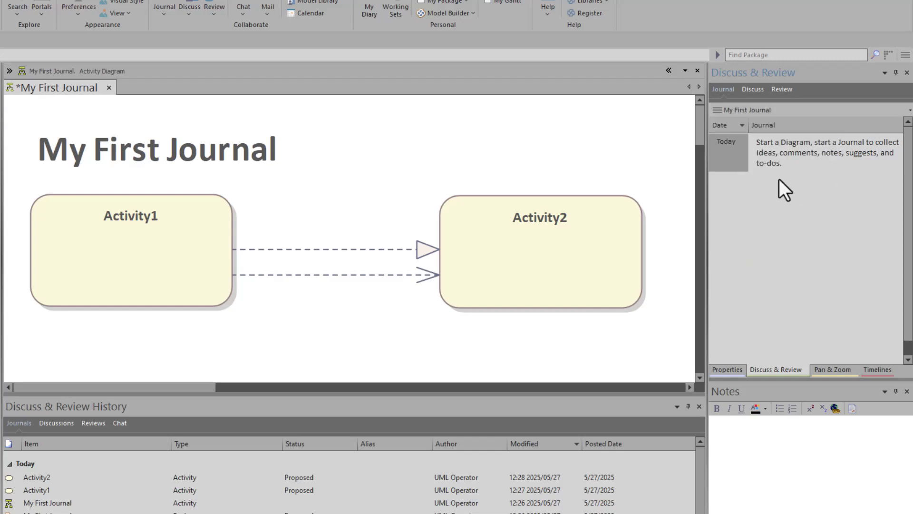
Save the diagram's journal to My Journal.rtf in the My Journals folder, with entries limited by the Between Dates option.
left_click(718, 110)
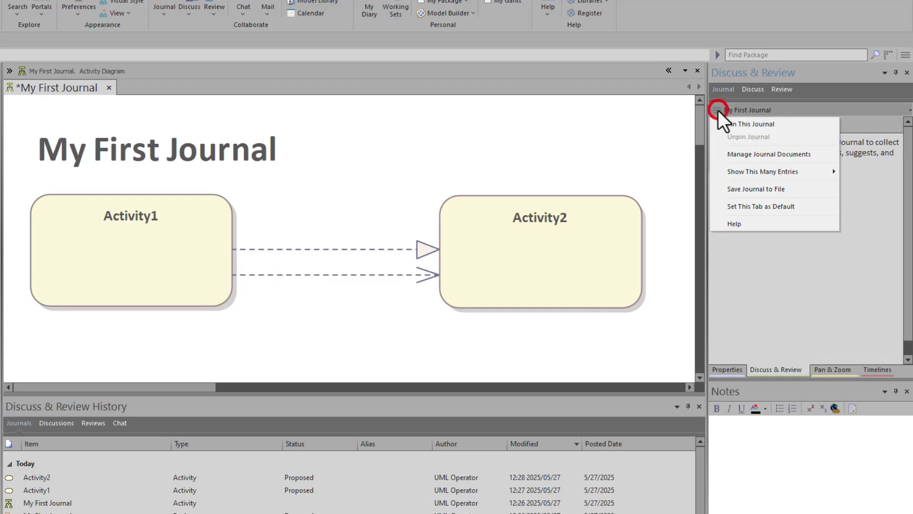
left_click(745, 190)
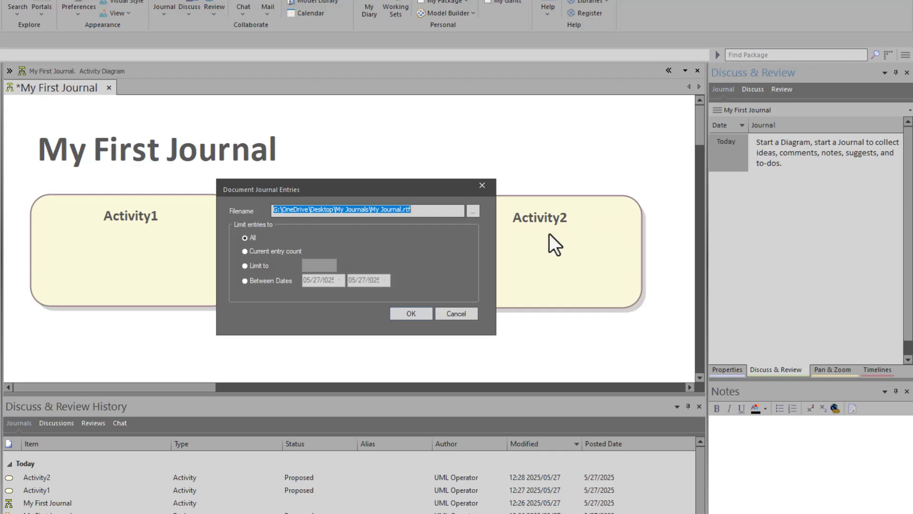
left_click(256, 265)
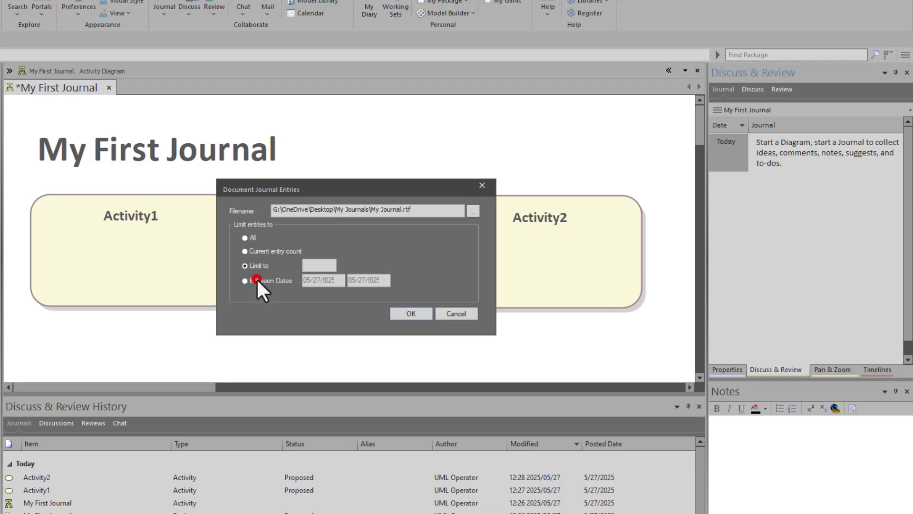
left_click(256, 278)
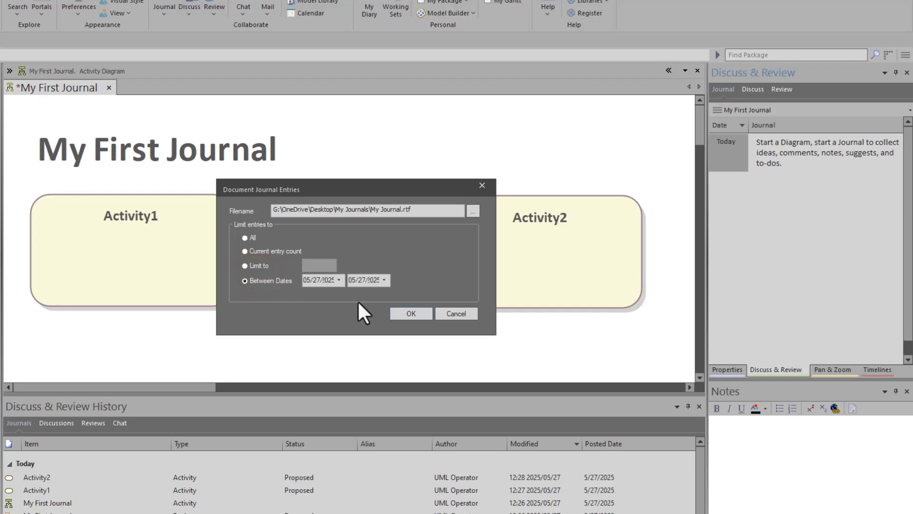
left_click(412, 314)
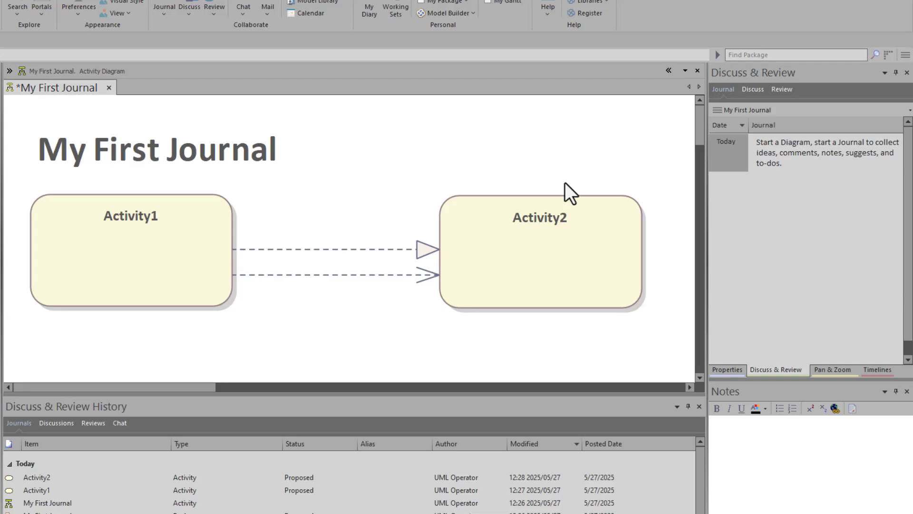
Select Activity1 and set the Journal tab as the default tab.
left_click(131, 257)
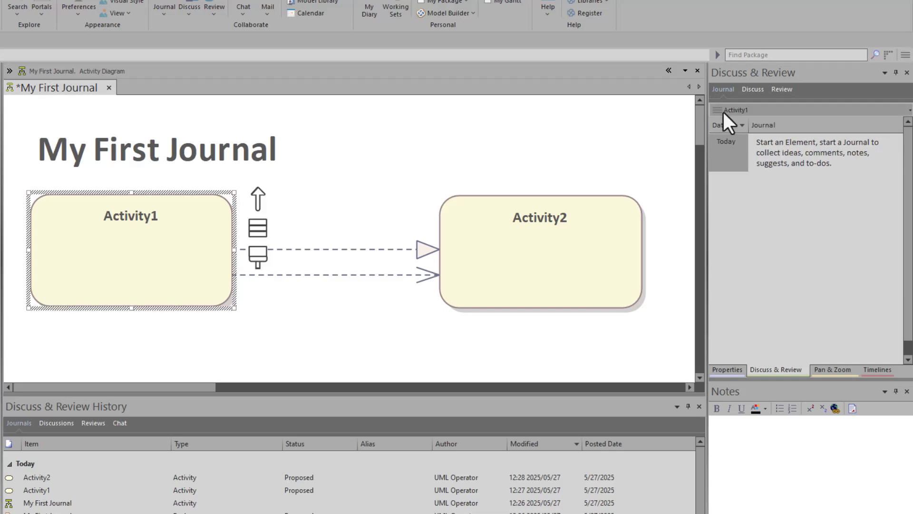
left_click(715, 112)
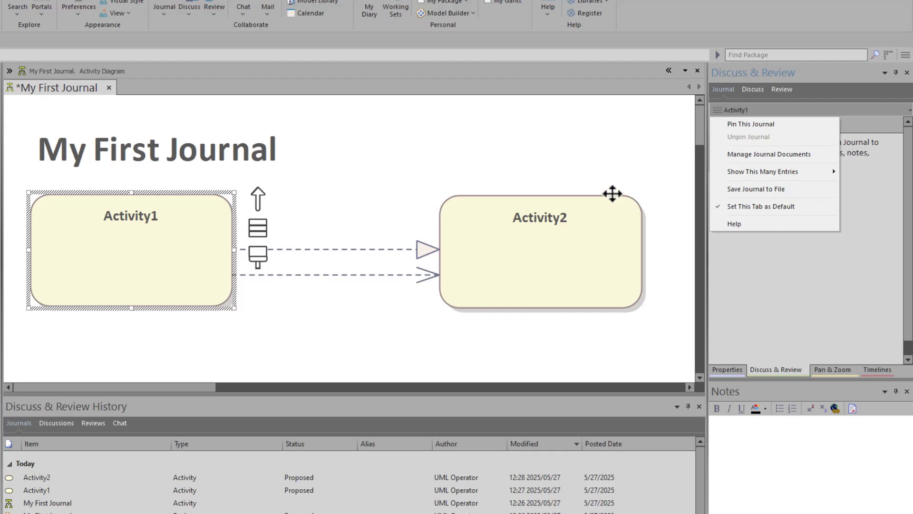
left_click(853, 274)
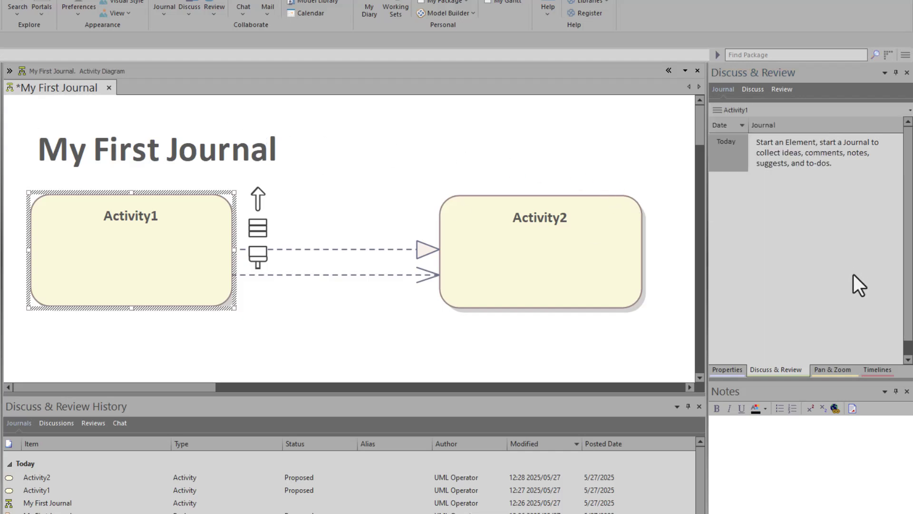
Refresh Activity1's journal and look through the commands available on its entry dated Today.
right_click(799, 168)
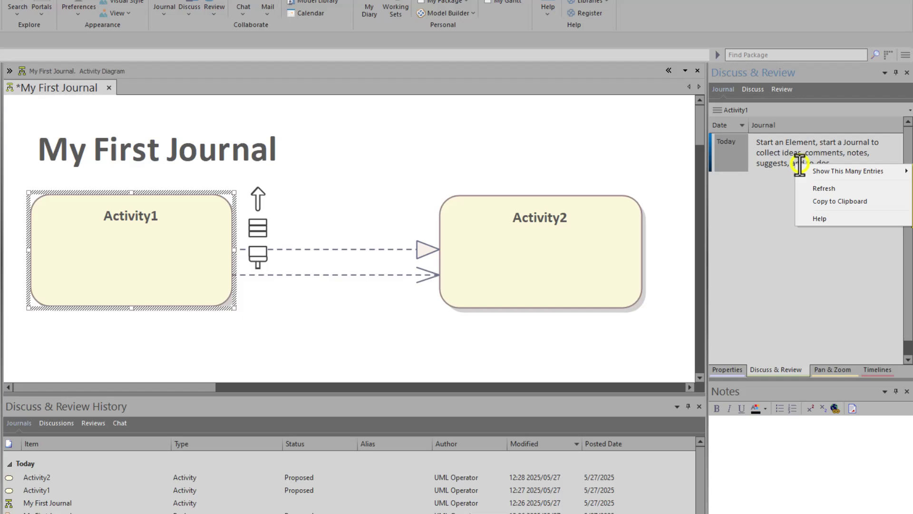
left_click(811, 186)
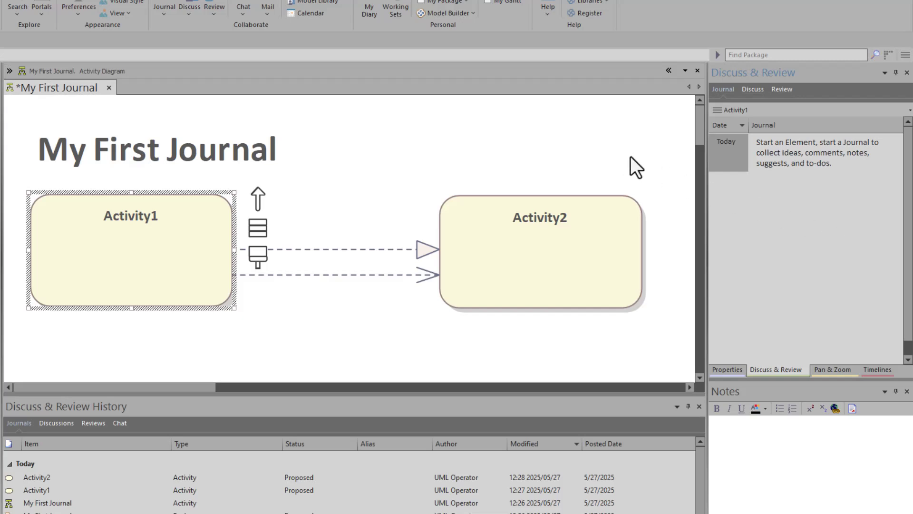
right_click(717, 163)
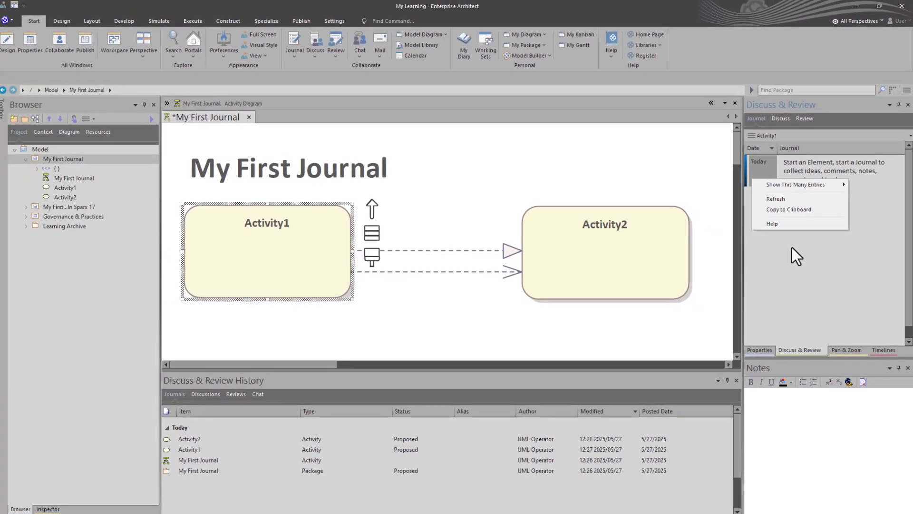
left_click(523, 333)
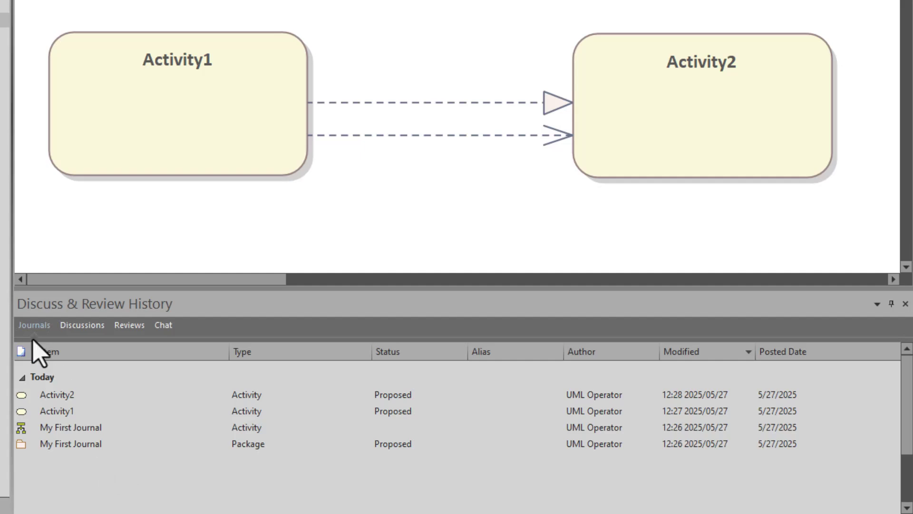
Choose Journal Entries as the content listed in the Discuss & Review History's journals.
right_click(57, 476)
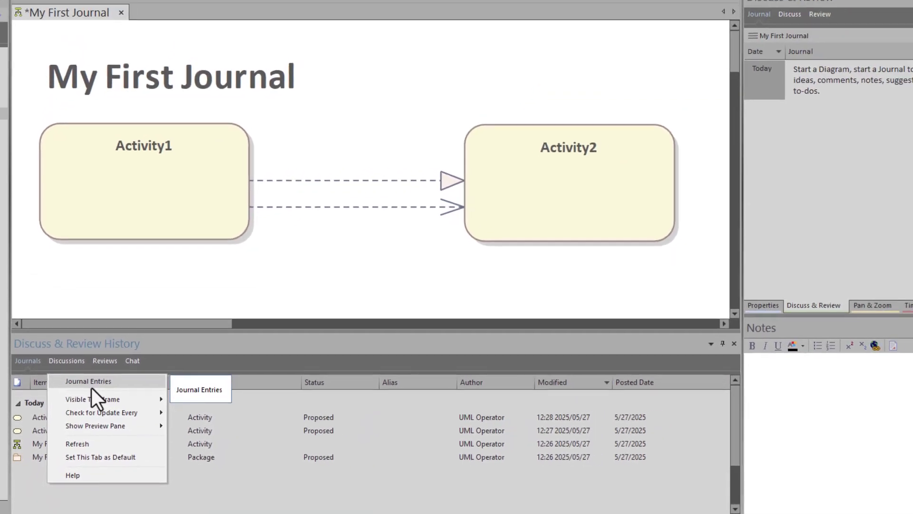
left_click(90, 383)
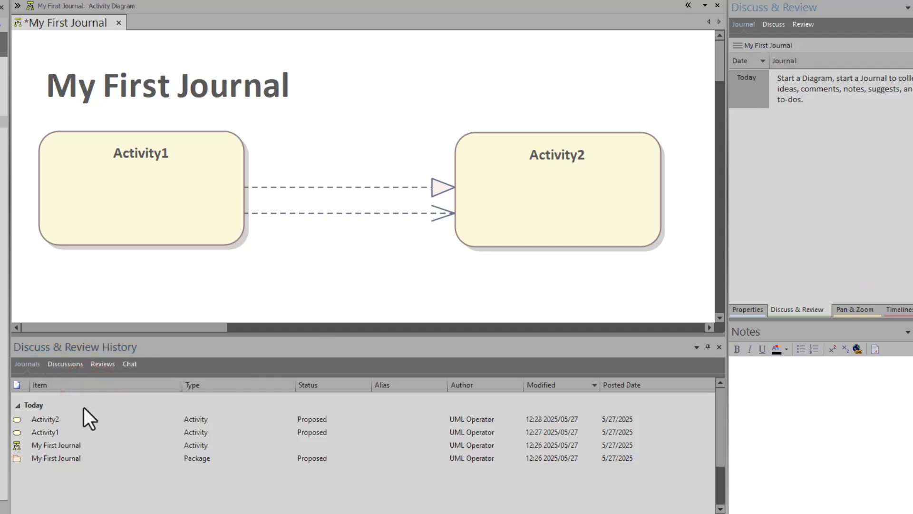
Limit the Visible Timeframe of the Discuss & Review History's journals to Today.
right_click(42, 476)
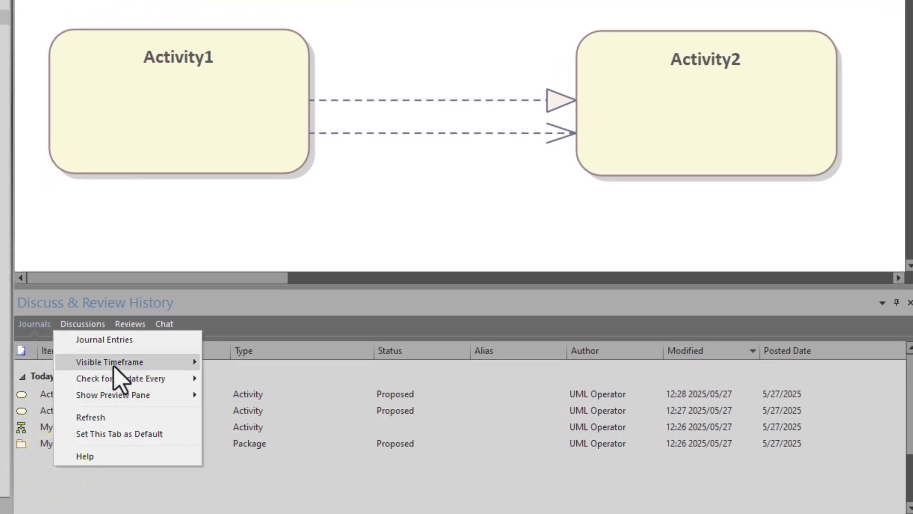
mouse_move(114, 365)
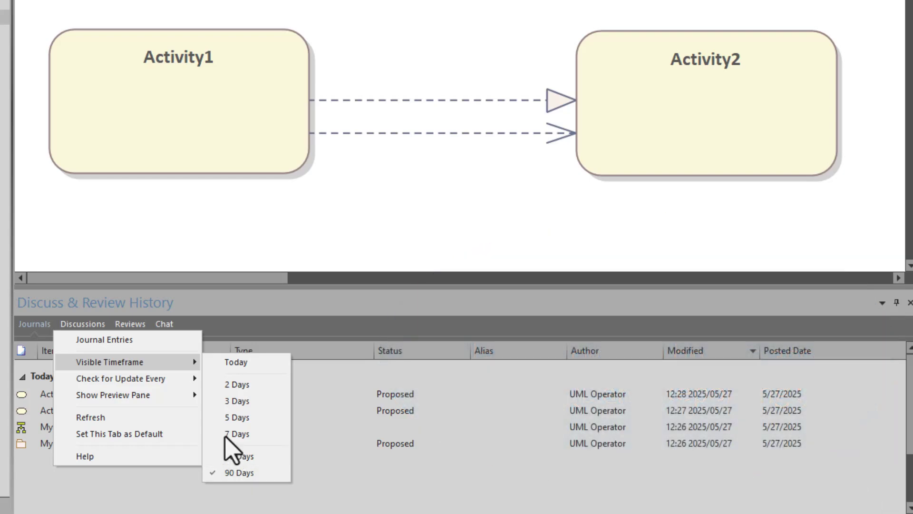
left_click(254, 362)
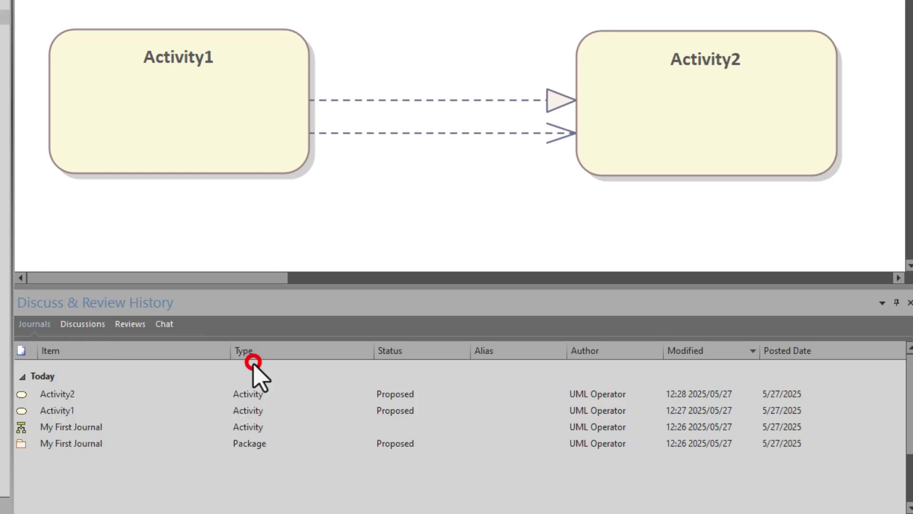
Examine the Check for Update Every interval options of the journal history.
right_click(175, 476)
left_click(226, 369)
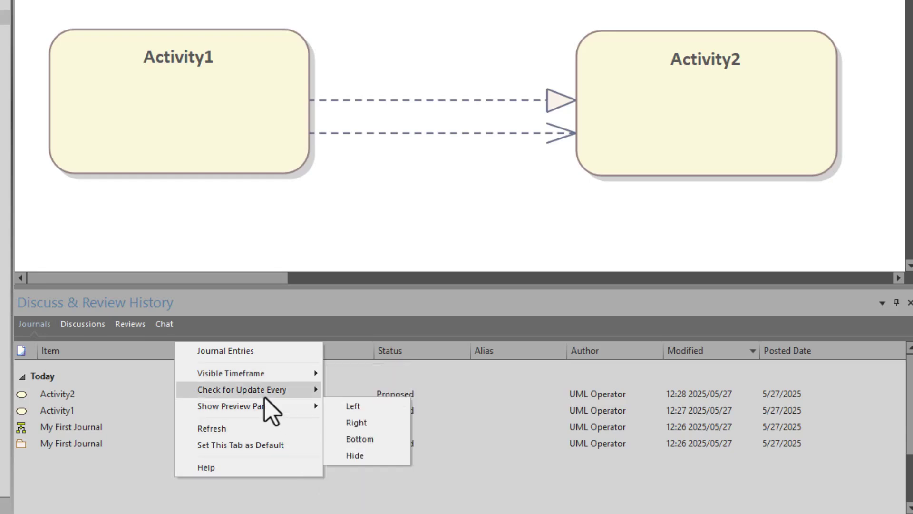
mouse_move(233, 389)
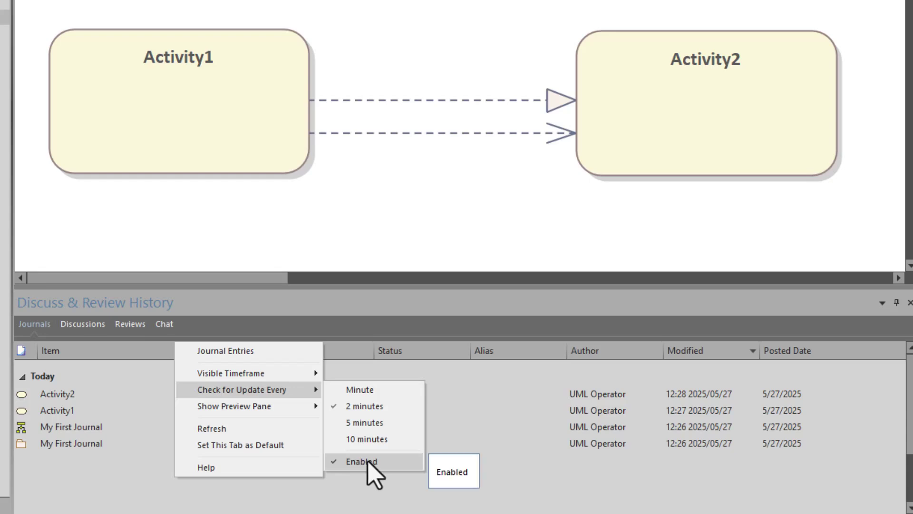
left_click(181, 428)
Show the journal history's preview pane using the Left placement.
right_click(135, 474)
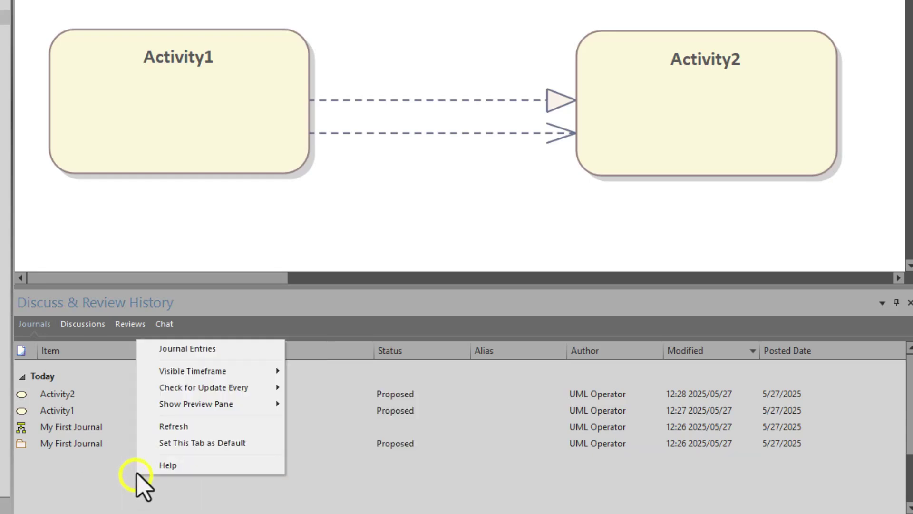
mouse_move(209, 405)
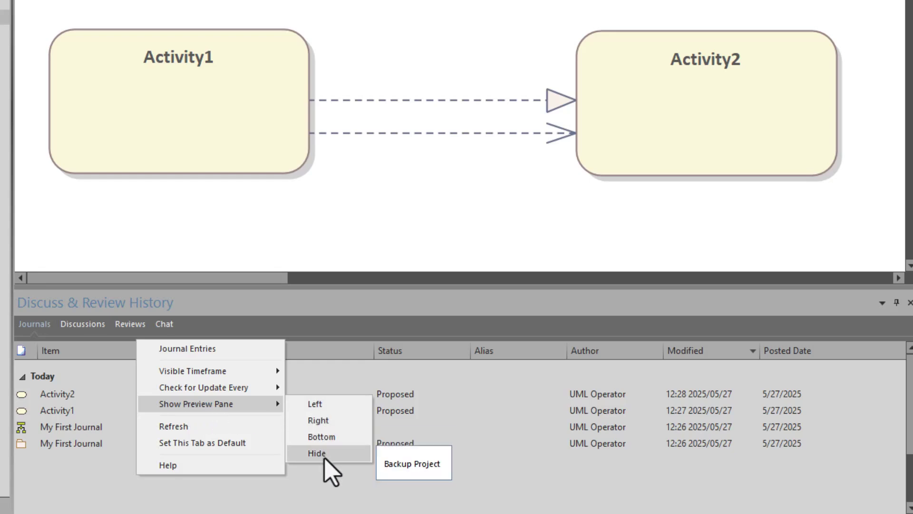
left_click(331, 405)
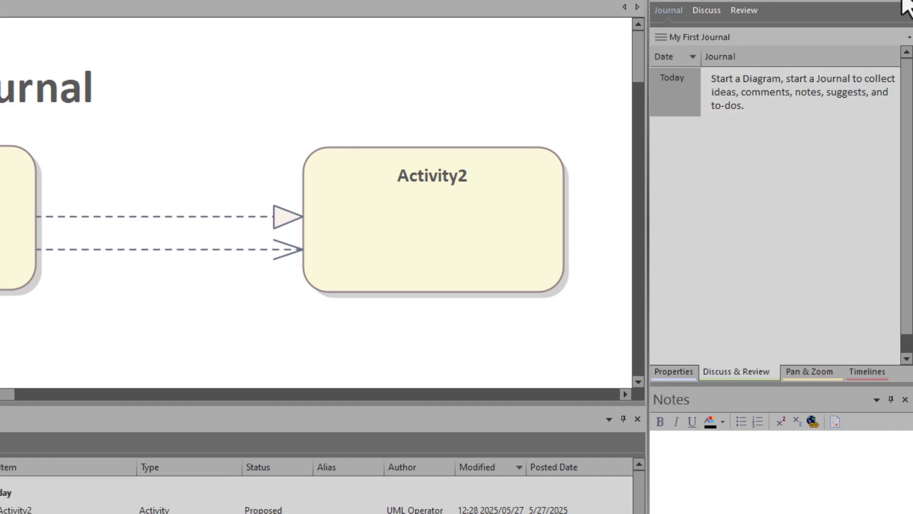
left_click(906, 7)
left_click(675, 371)
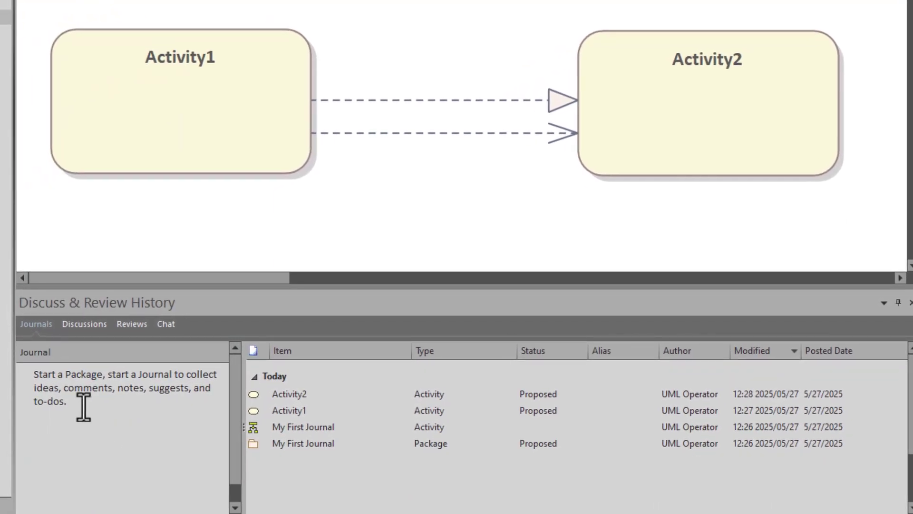
Preview the journal entries of Activity2, Activity1, the My First Journal diagram and the My First Journal package in the history list.
left_click(279, 395)
left_click(281, 410)
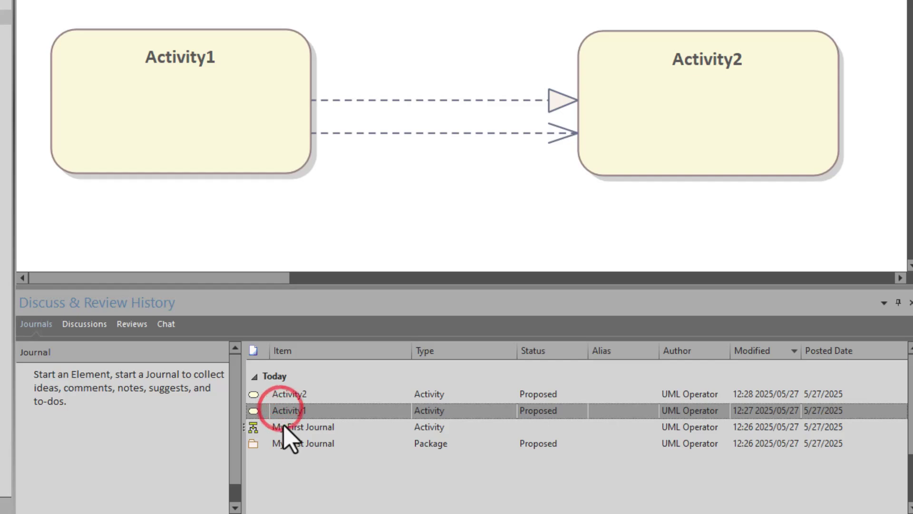
left_click(284, 426)
left_click(285, 442)
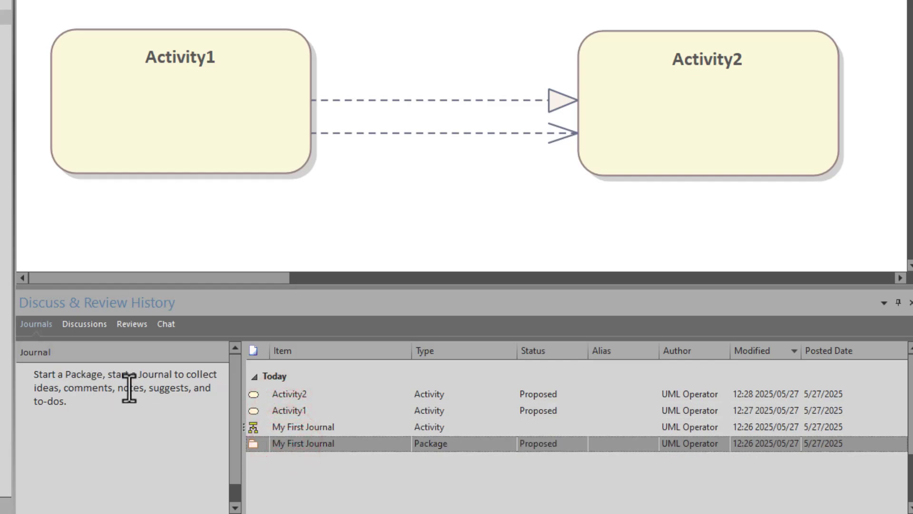
left_click(267, 377)
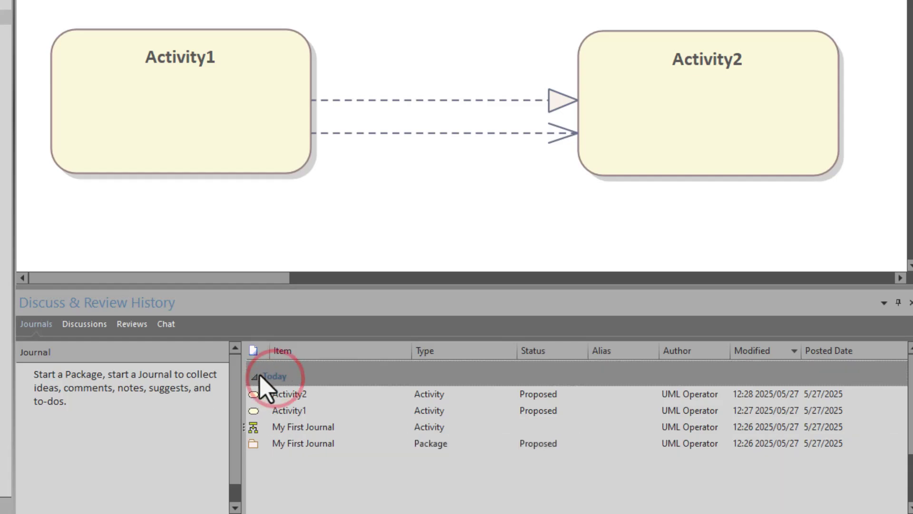
left_click(278, 444)
left_click(282, 426)
left_click(285, 410)
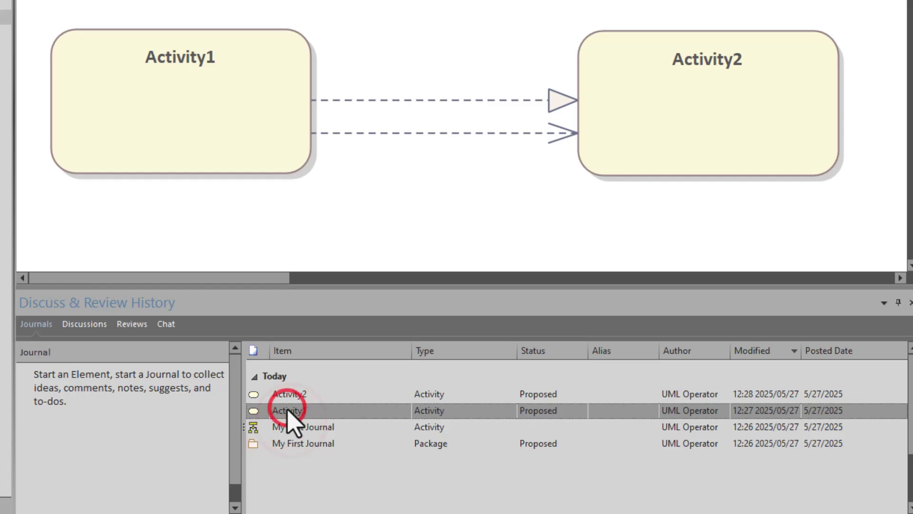
Check the update interval options for Activity1 and change the preview pane's placement to Right.
right_click(287, 411)
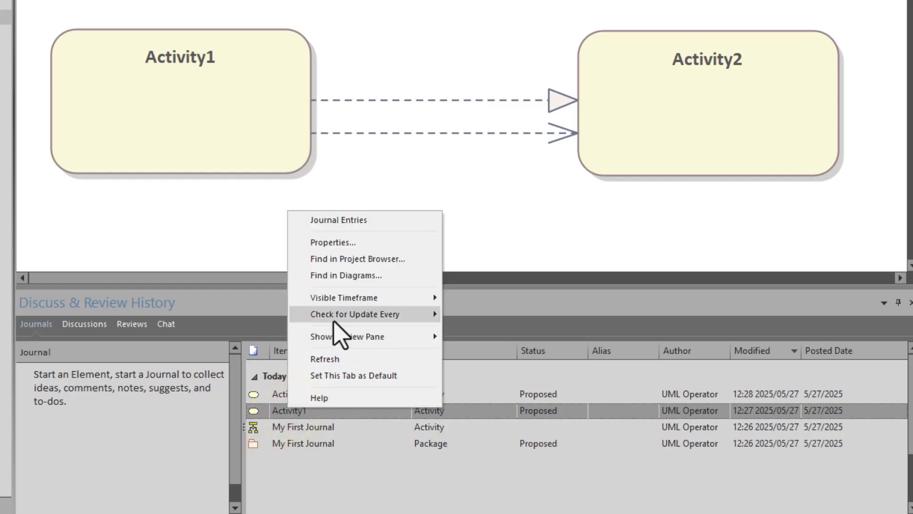
mouse_move(336, 321)
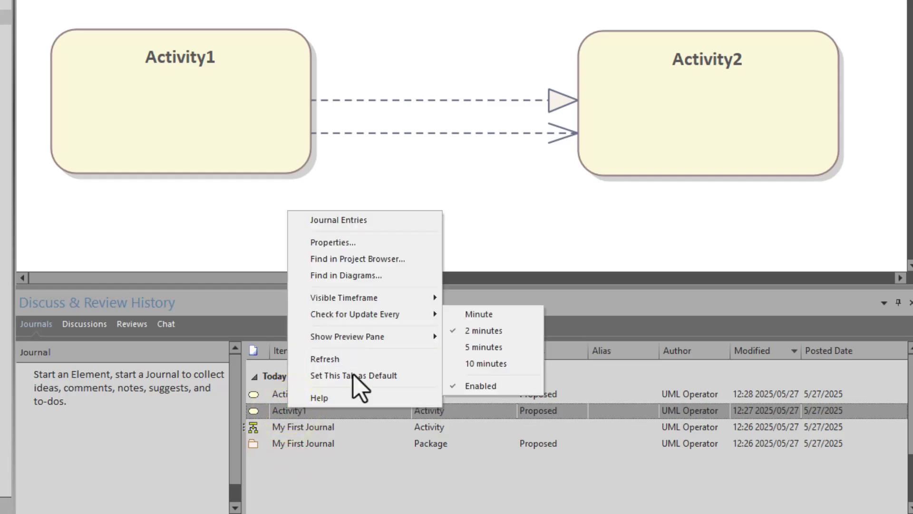
right_click(373, 474)
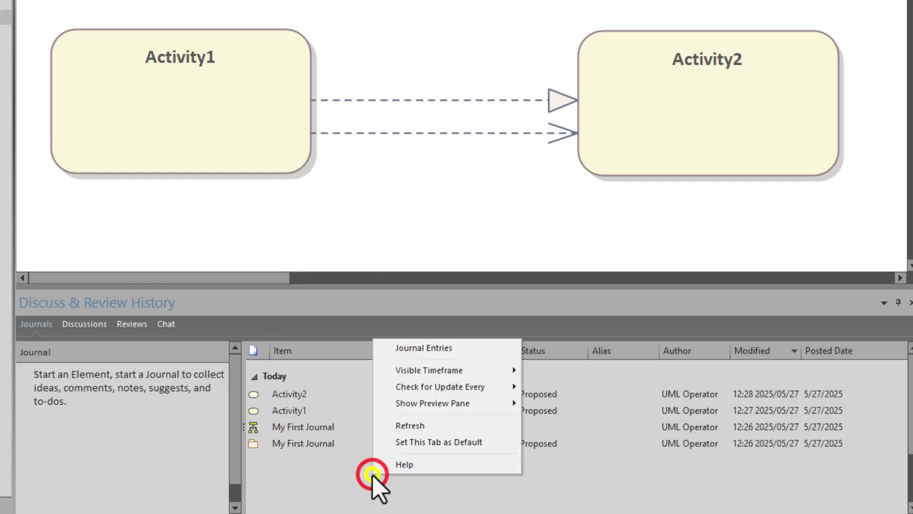
left_click(474, 403)
left_click(553, 419)
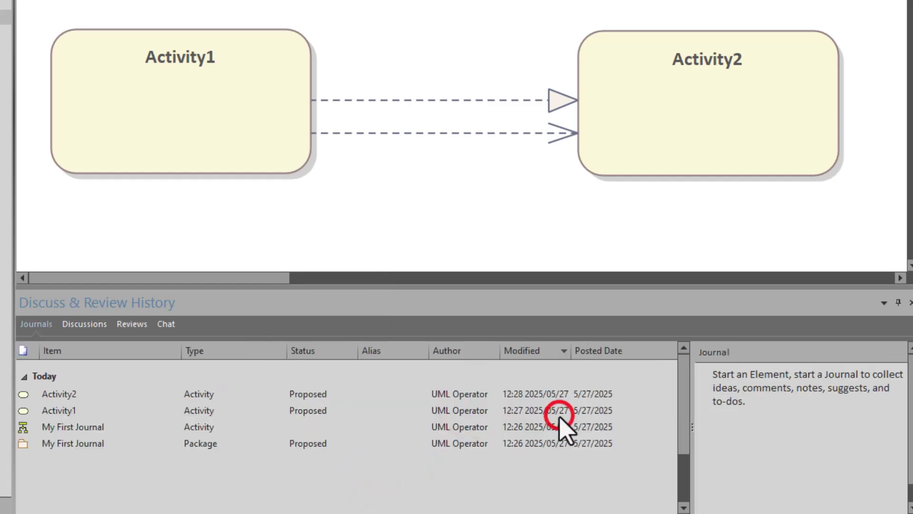
Change the preview pane's placement to Bottom, view Activity1's commands, and make the Discuss & Review History window taller.
right_click(494, 480)
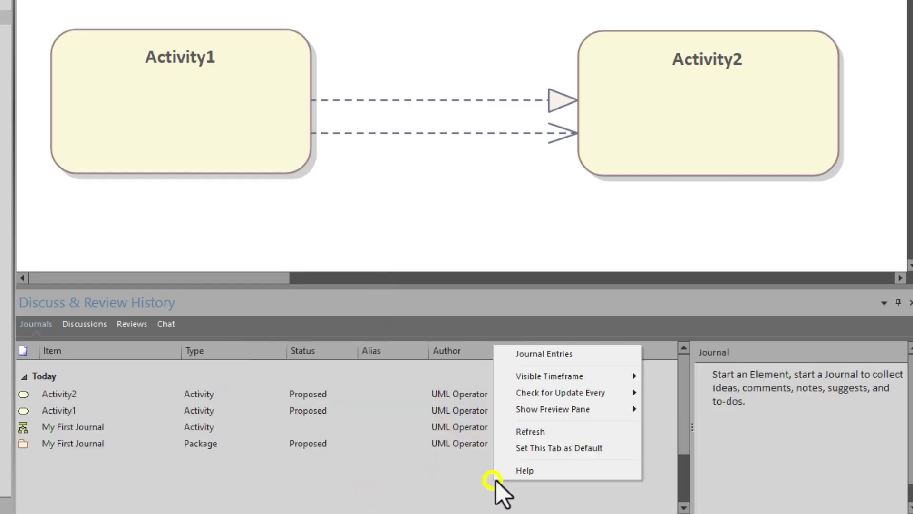
left_click(540, 409)
left_click(694, 442)
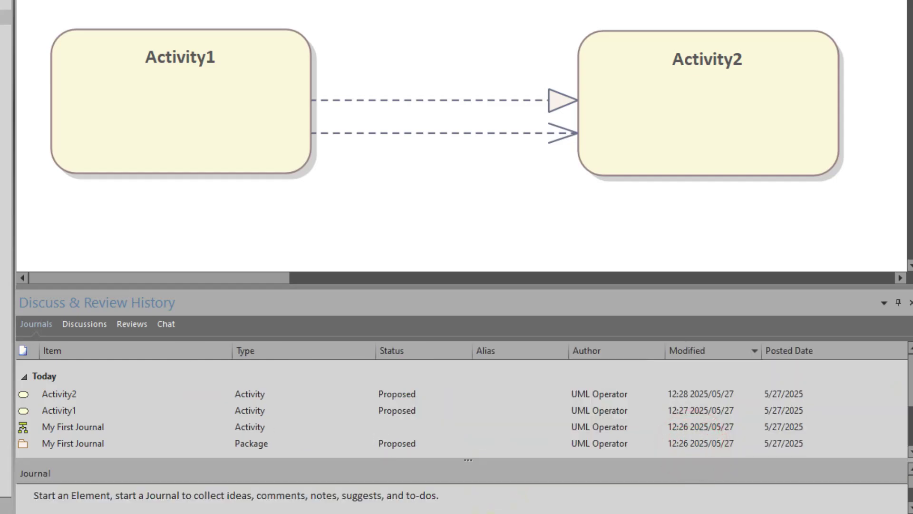
right_click(481, 409)
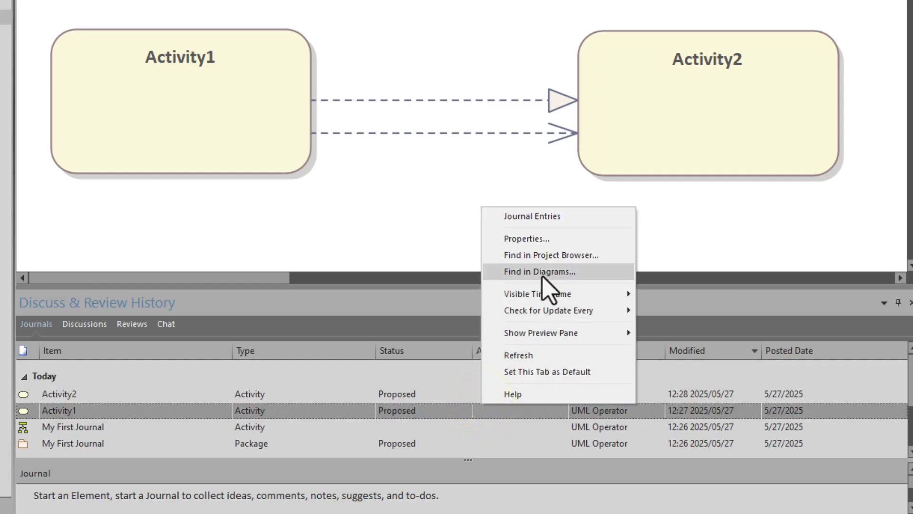
left_click(525, 494)
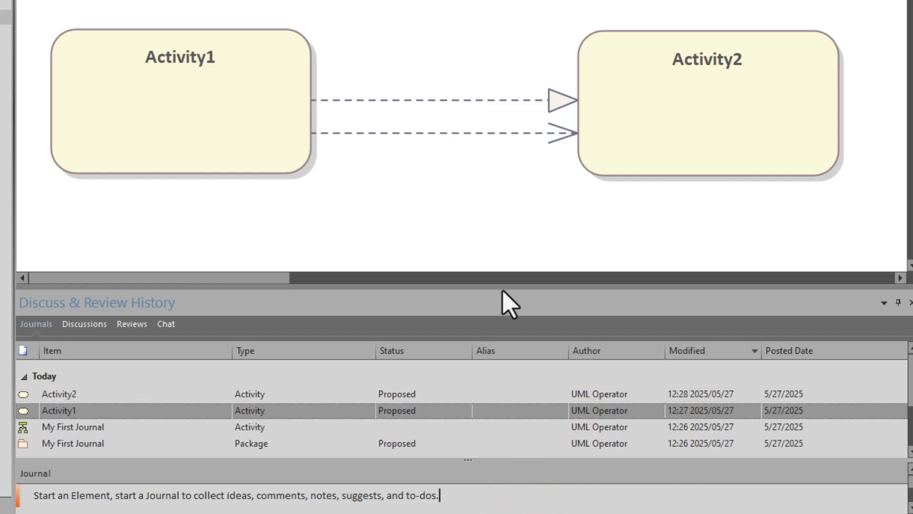
left_click_drag(504, 287, 504, 216)
Hide the journal history's preview pane and shrink the Discuss & Review History window's height again.
right_click(473, 299)
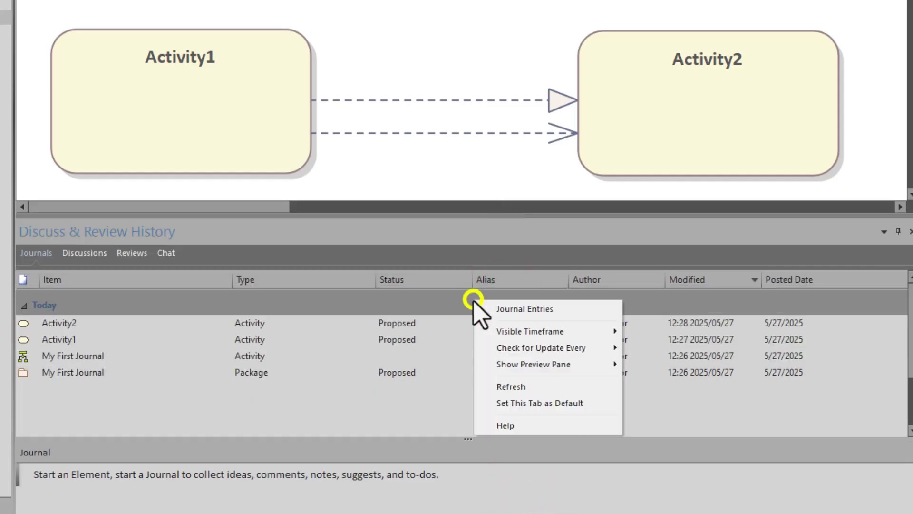
left_click(515, 364)
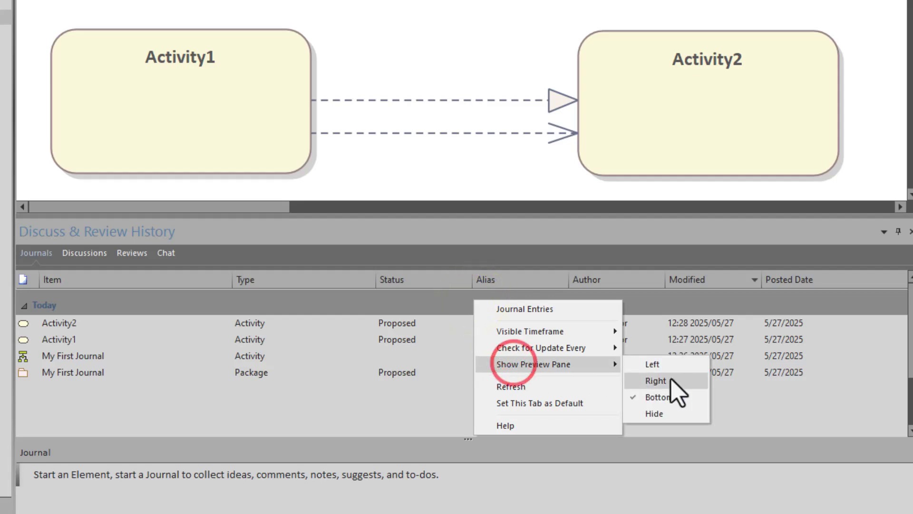
left_click(662, 413)
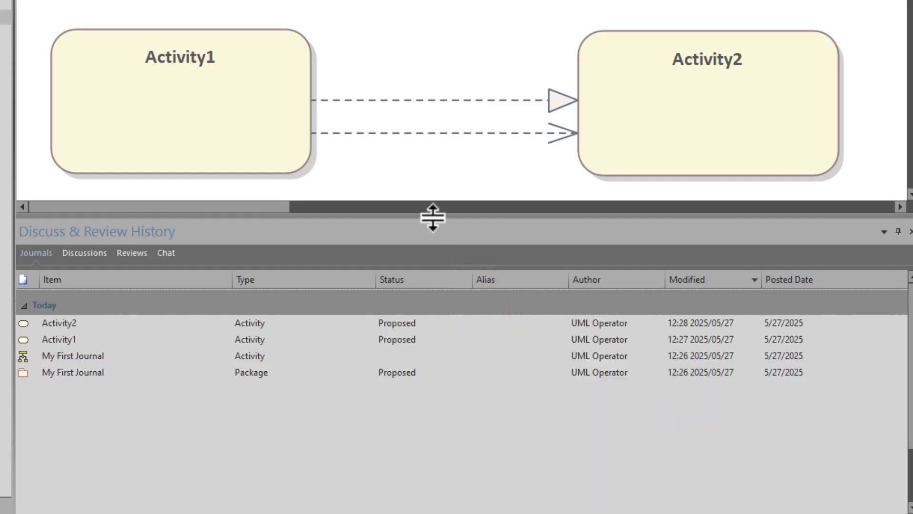
left_click_drag(432, 217, 432, 330)
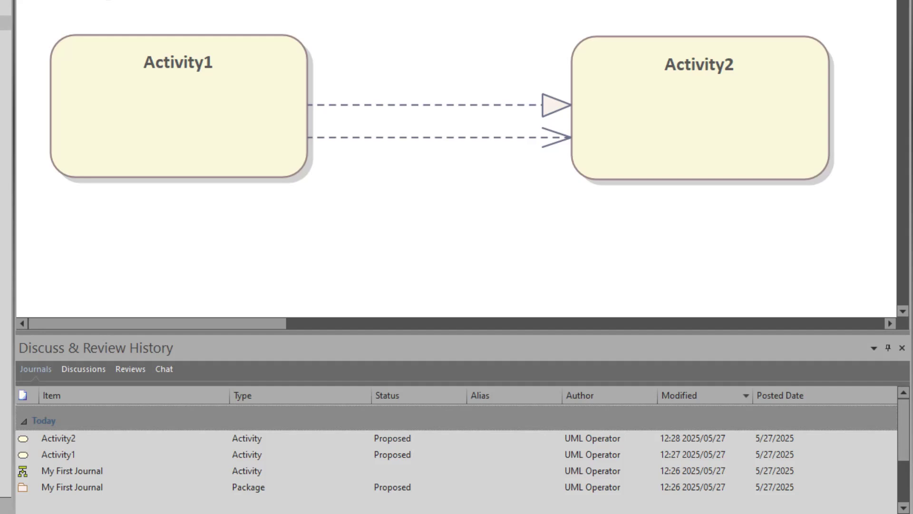
right_click(188, 495)
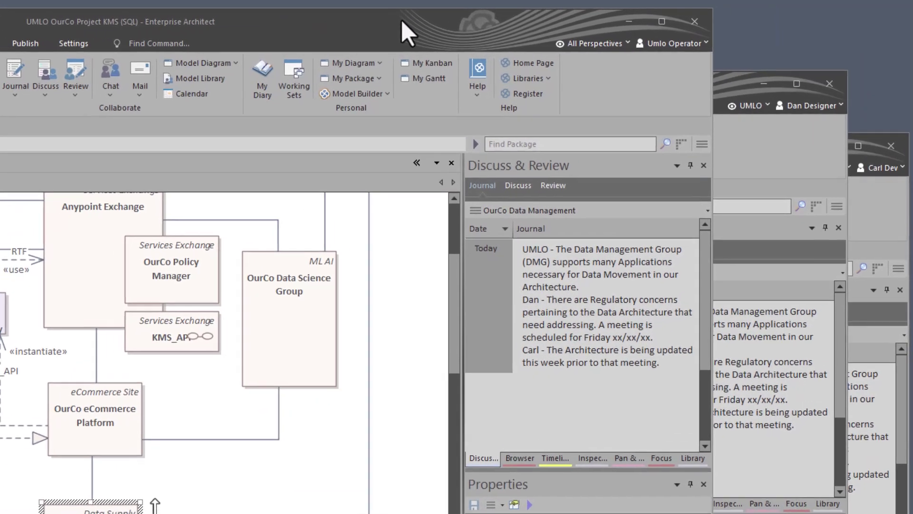
Bring the three users' project windows forward in turn to compare the OurCo Data Management journal in each.
left_click(399, 21)
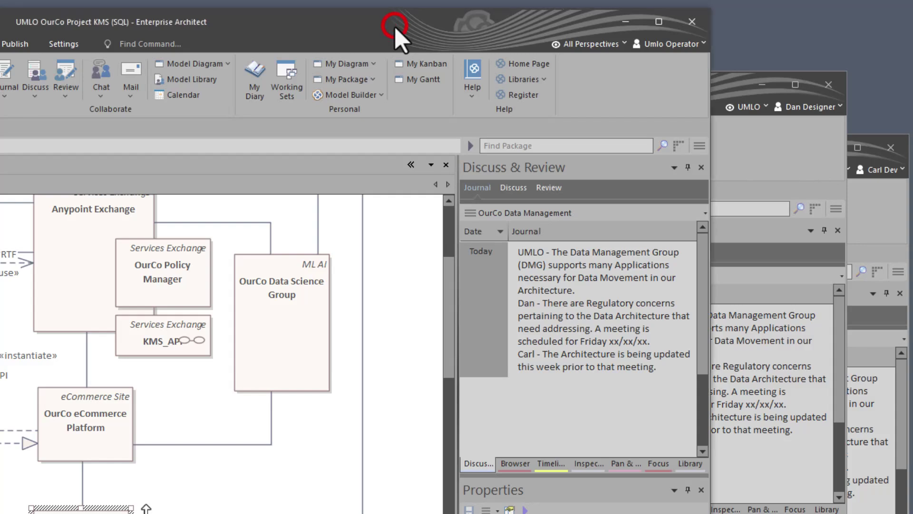
left_click(760, 147)
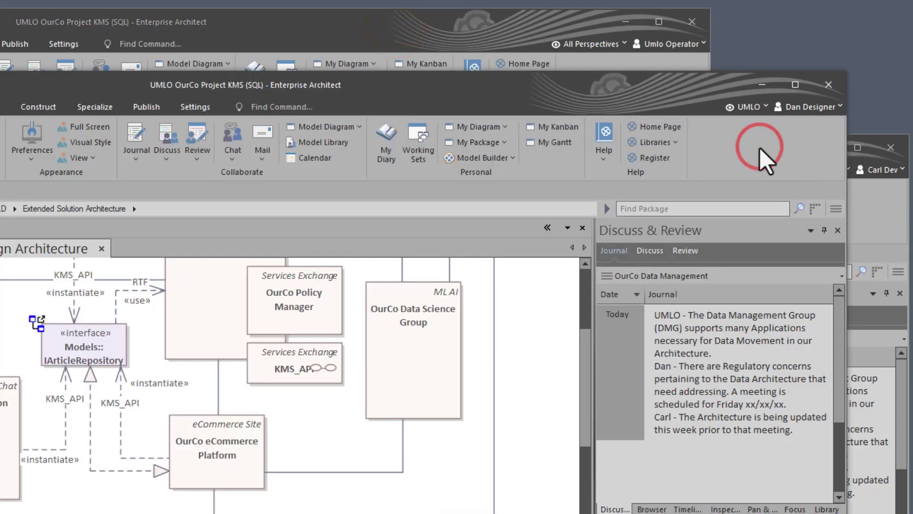
left_click(861, 216)
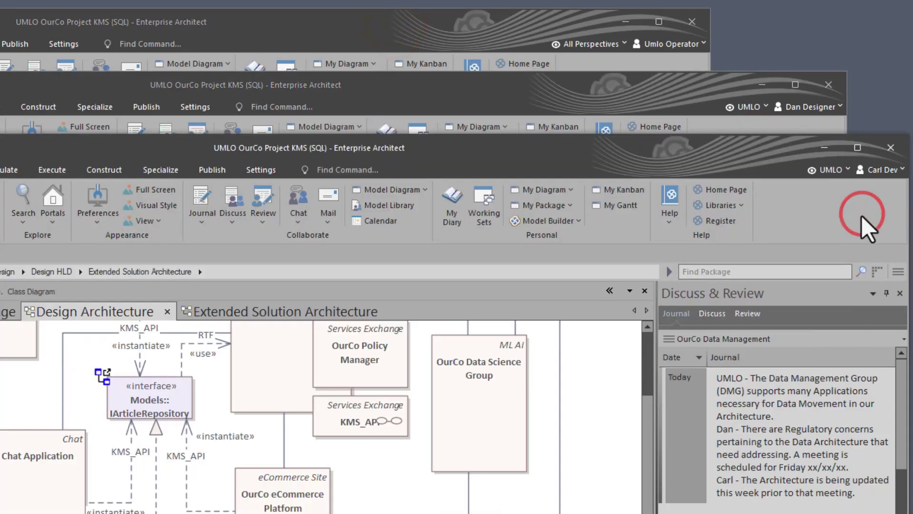
left_click(868, 180)
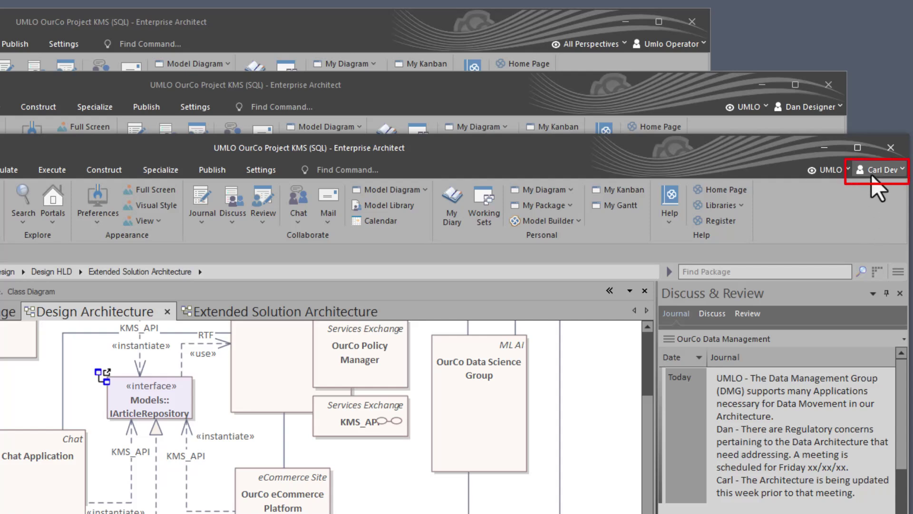
left_click(816, 127)
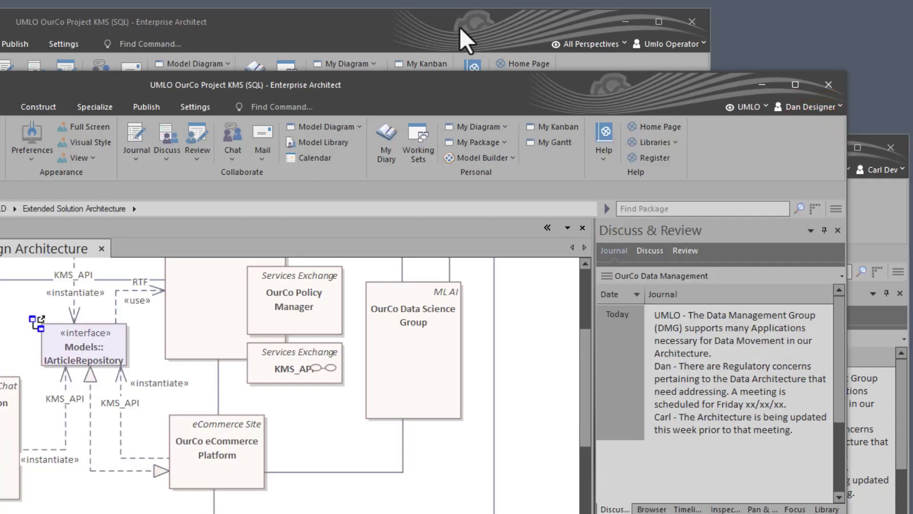
left_click(356, 33)
left_click(599, 107)
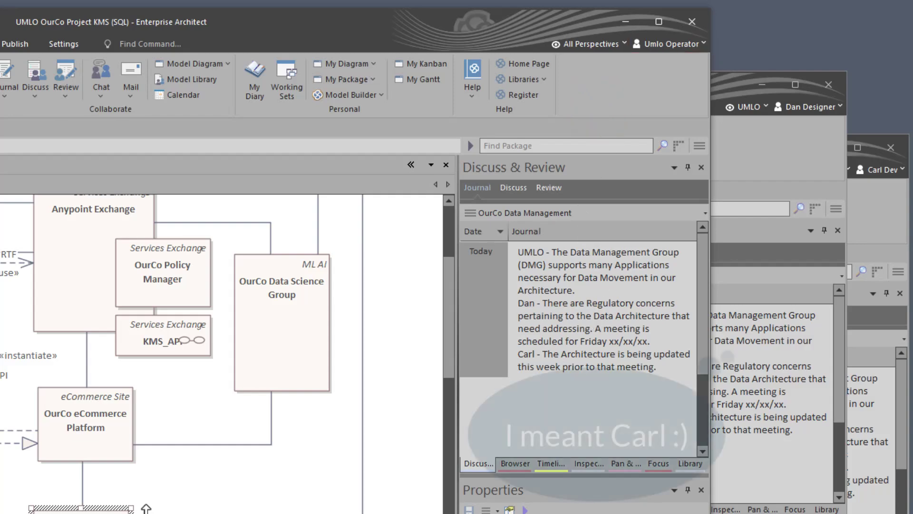
In the third user's window, append "Kafka is critical for governance message events (e.g., anomalies, privacy, etc.).." to Today's OurCo Data Management journal entry.
left_click(865, 495)
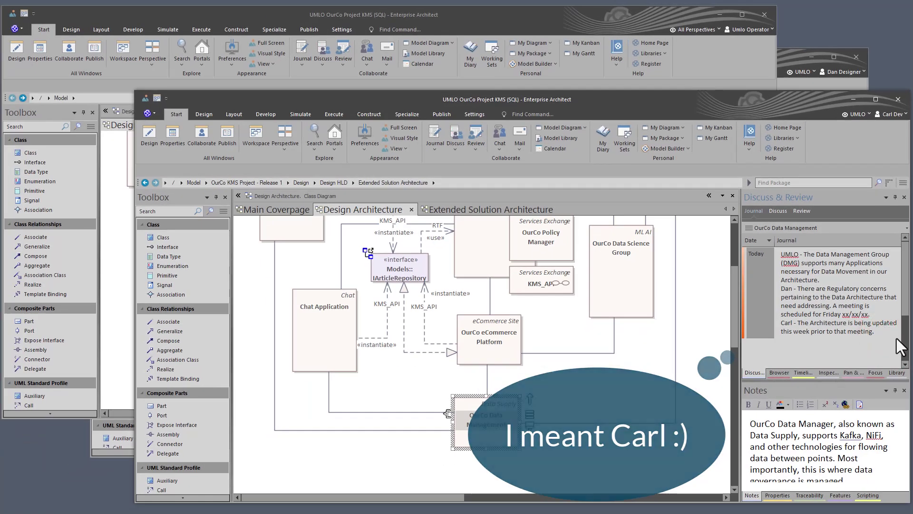
type("Kafka is critical for governance message events (e.g., anomalies, privacy, etc.)..")
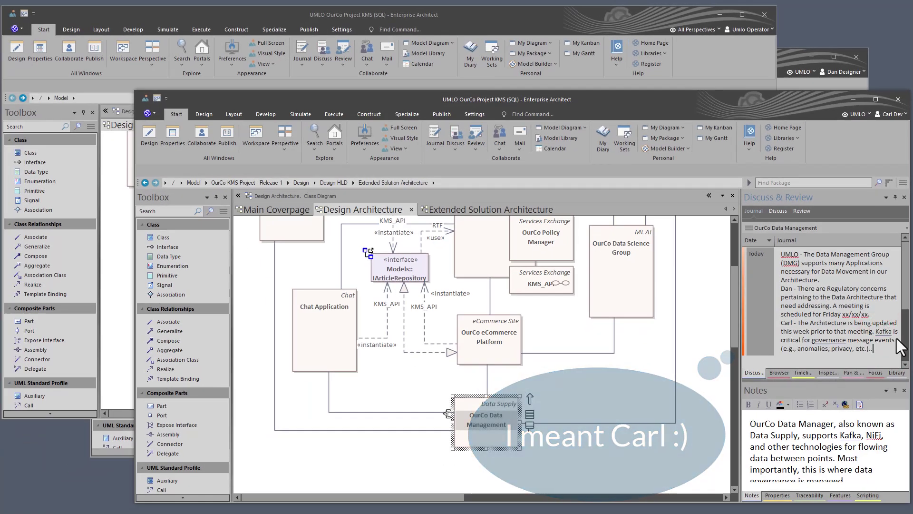
left_click(859, 360)
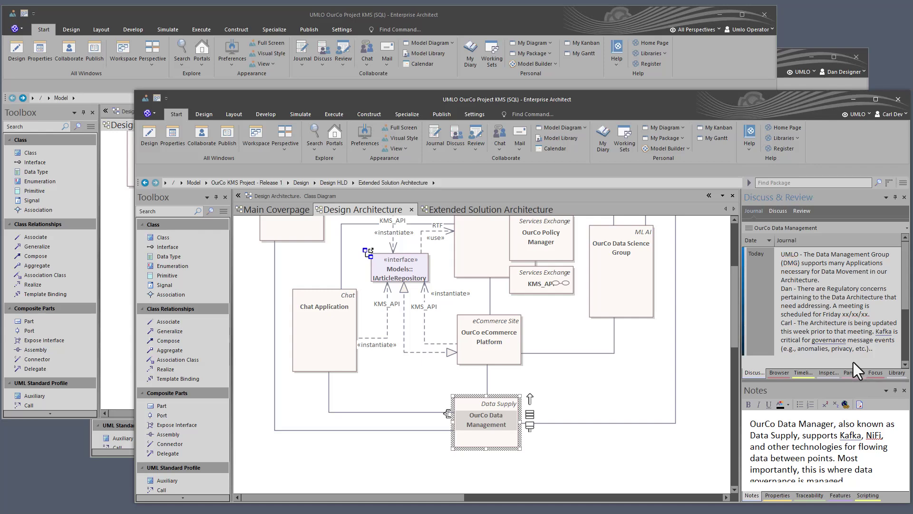
Switch to the second user's project window and refresh its OurCo Data Management journal.
left_click(786, 59)
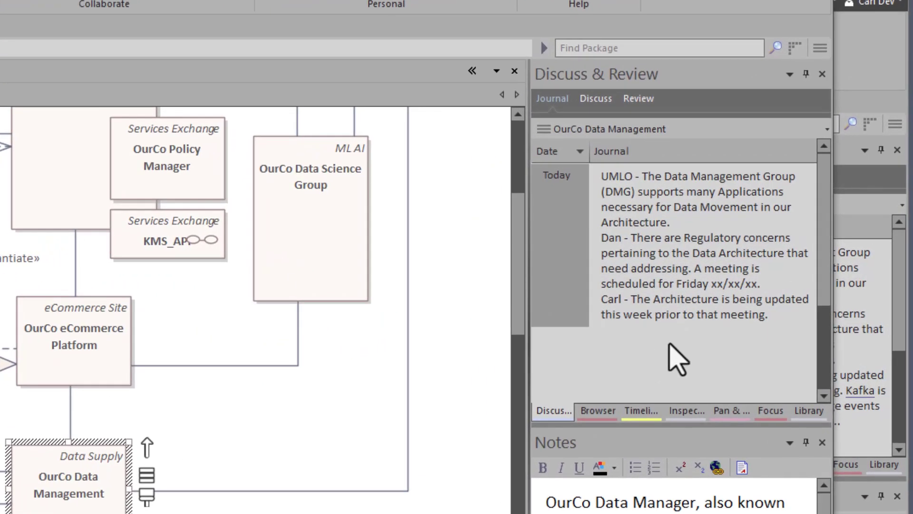
right_click(657, 355)
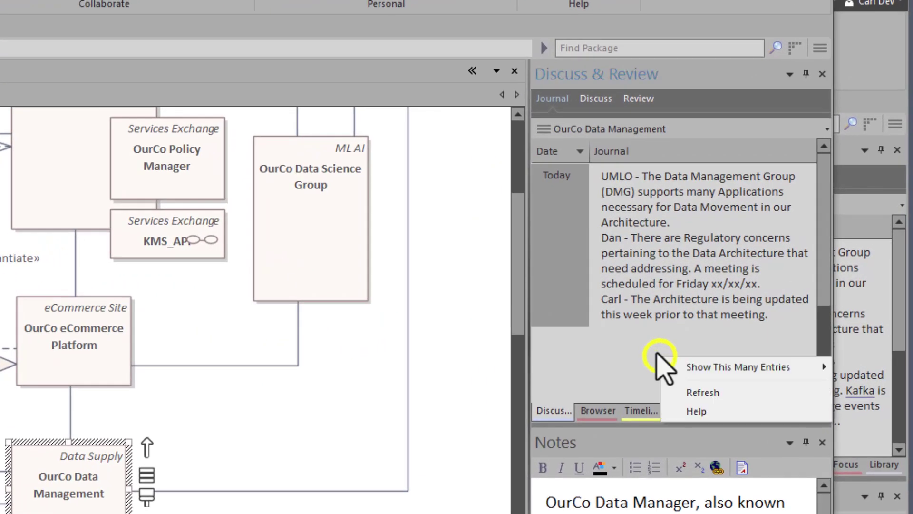
left_click(680, 392)
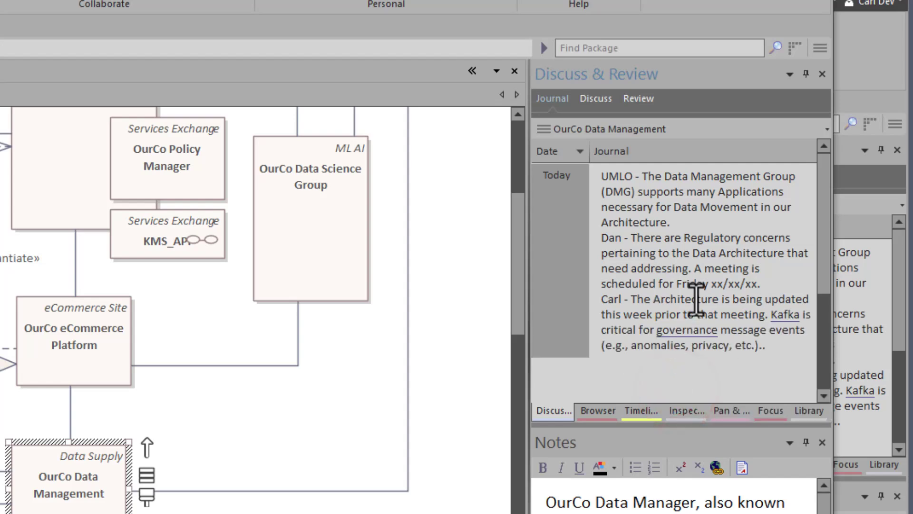
Bring the first user's project window forward and refresh the OurCo Data Management journal there.
mouse_move(682, 329)
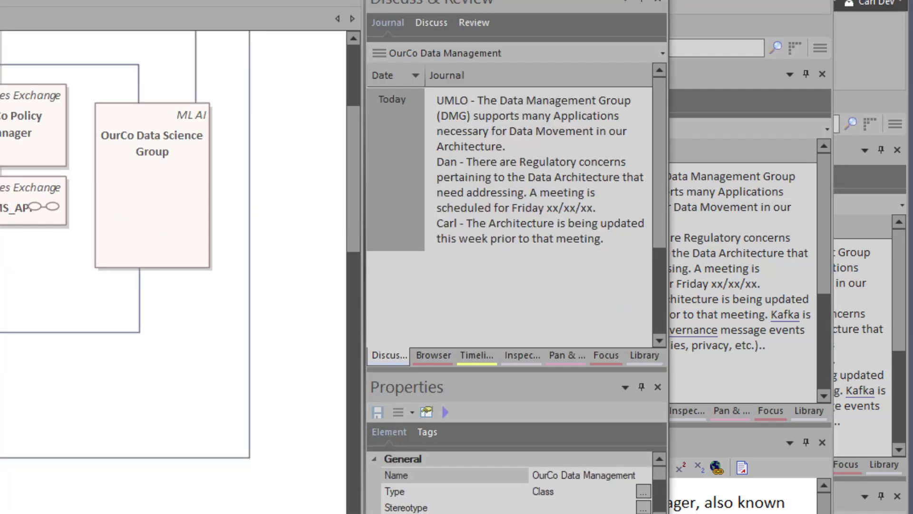
right_click(483, 267)
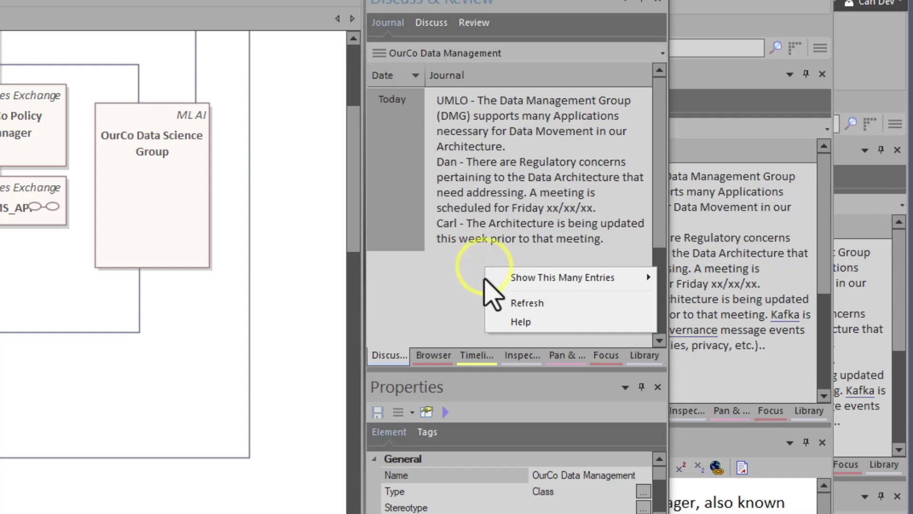
left_click(503, 302)
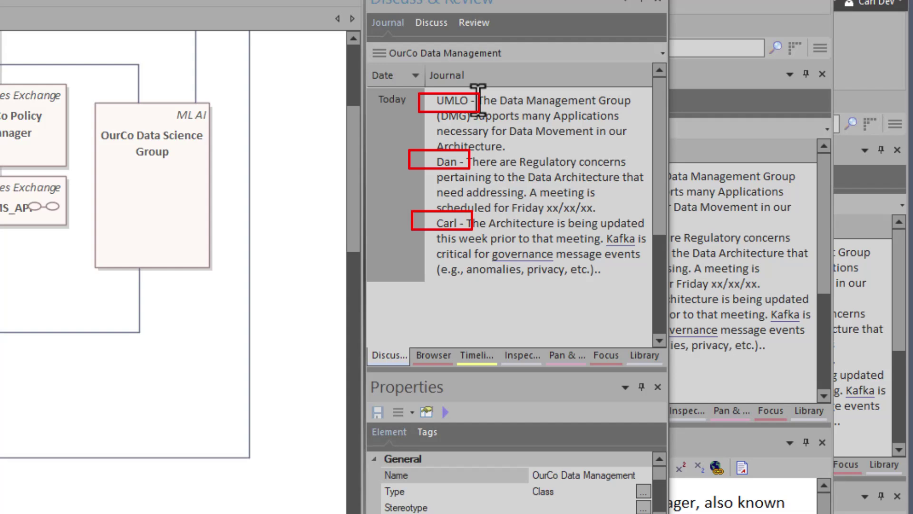
Compare Today's OurCo Data Management entry across the three users' windows, starting from and returning to the first user's window.
left_click(371, 124)
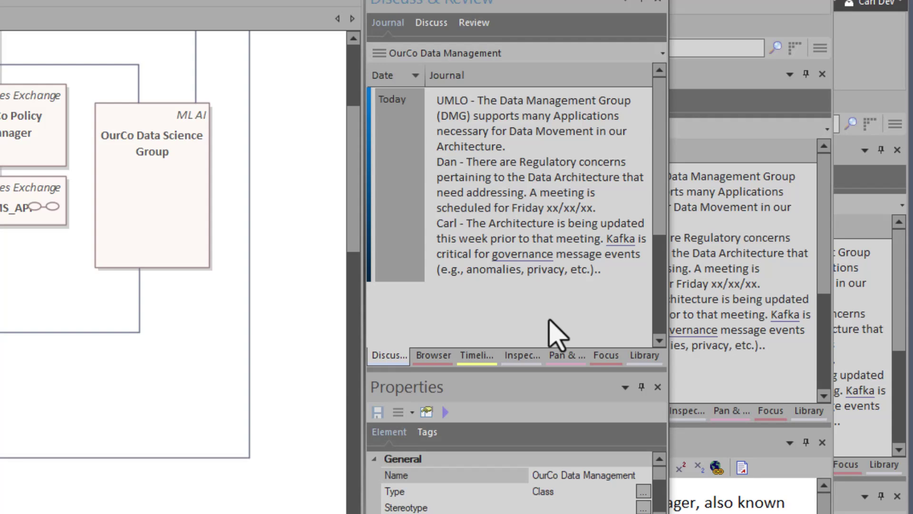
left_click(719, 378)
left_click(797, 355)
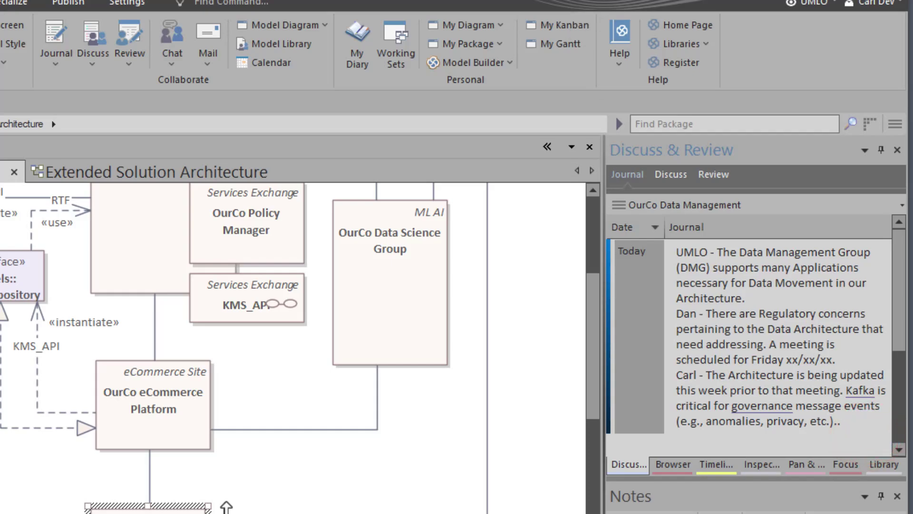
key("alt+Tab")
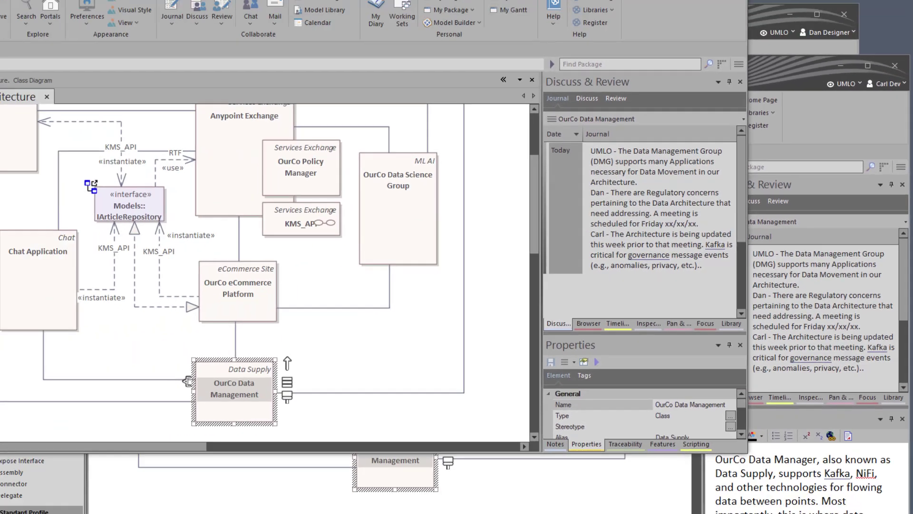